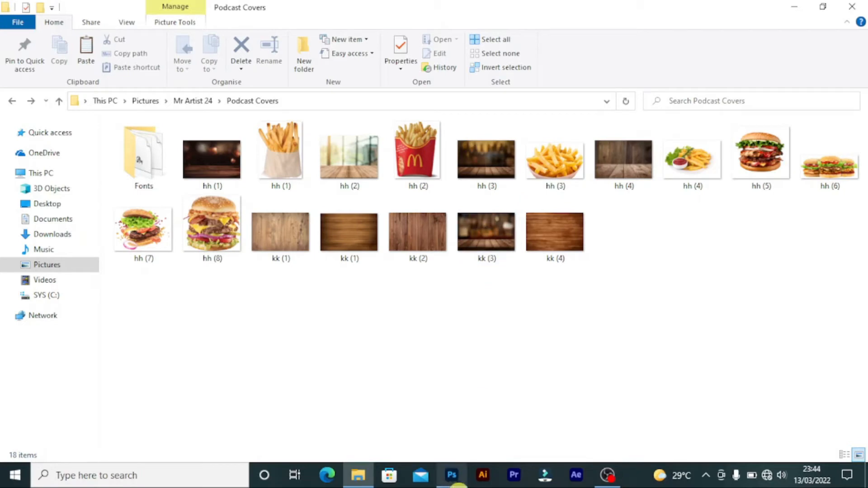
Examine the finished burger flyer, the Podcast Covers image assets and the files in the Fonts folder, returning to the flyer in Photoshop
left_click(452, 475)
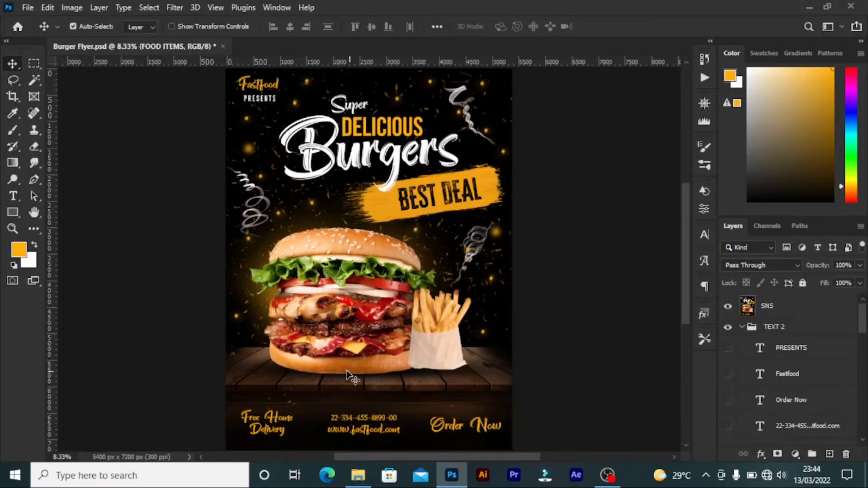
left_click(358, 474)
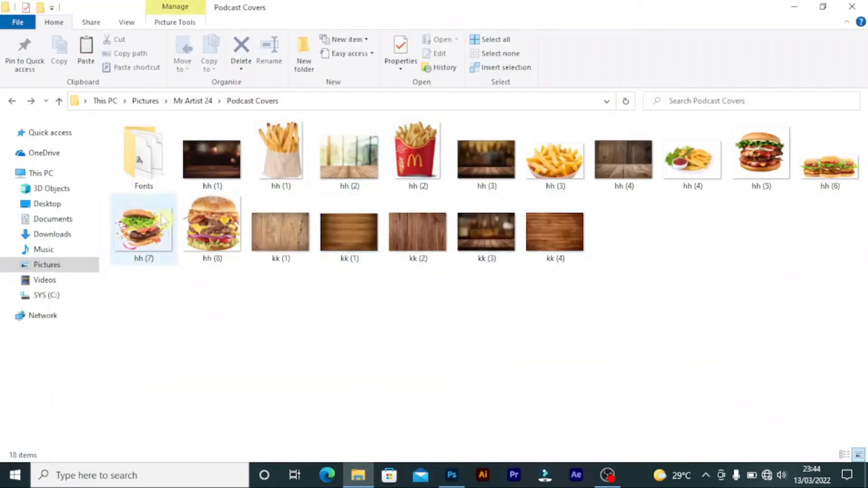
double_click(144, 154)
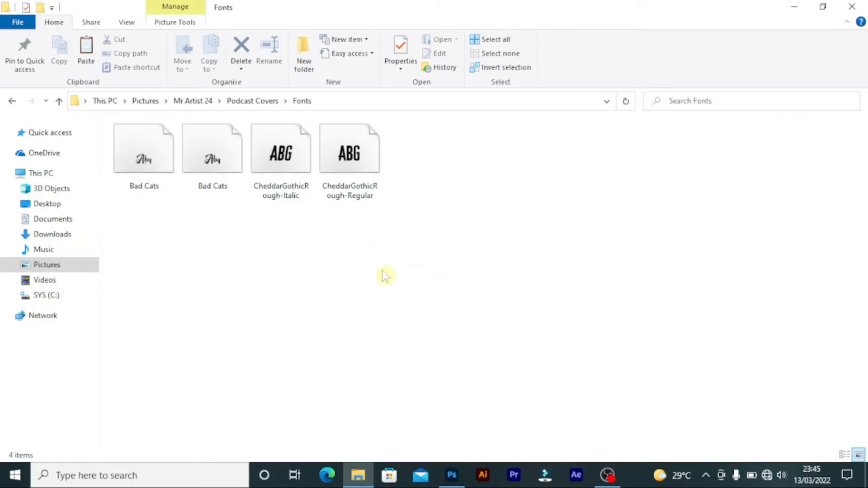
left_click(13, 103)
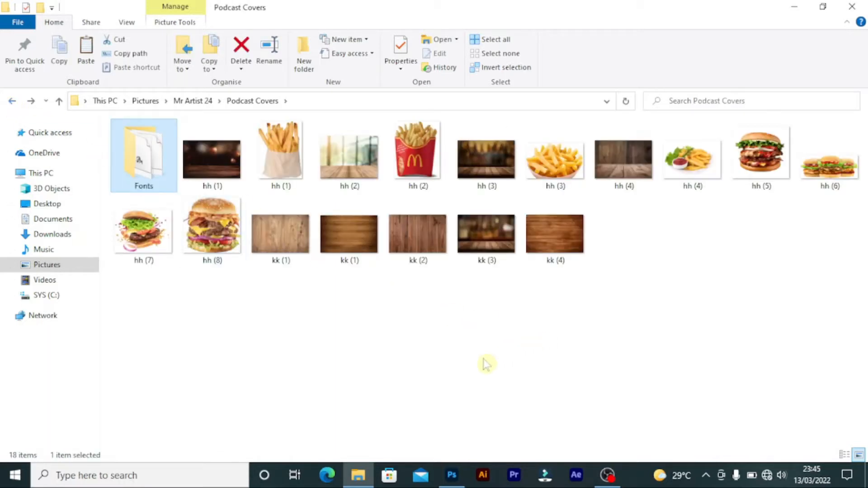
left_click(452, 475)
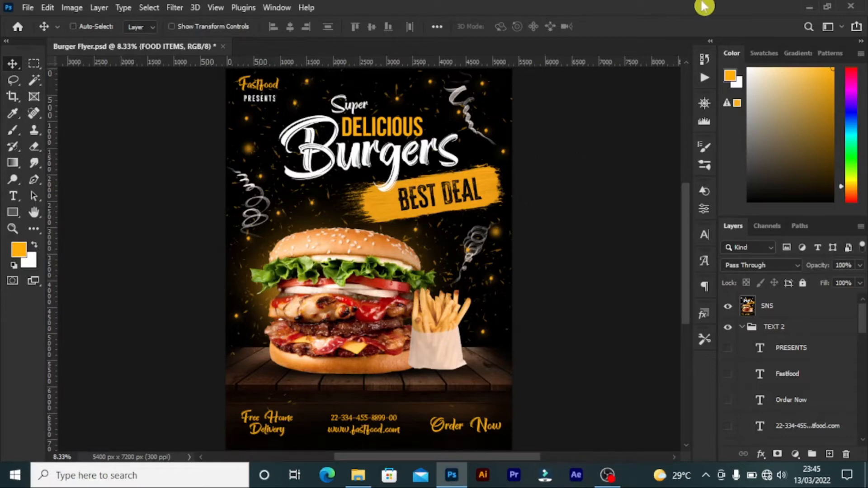
key("ctrl+n")
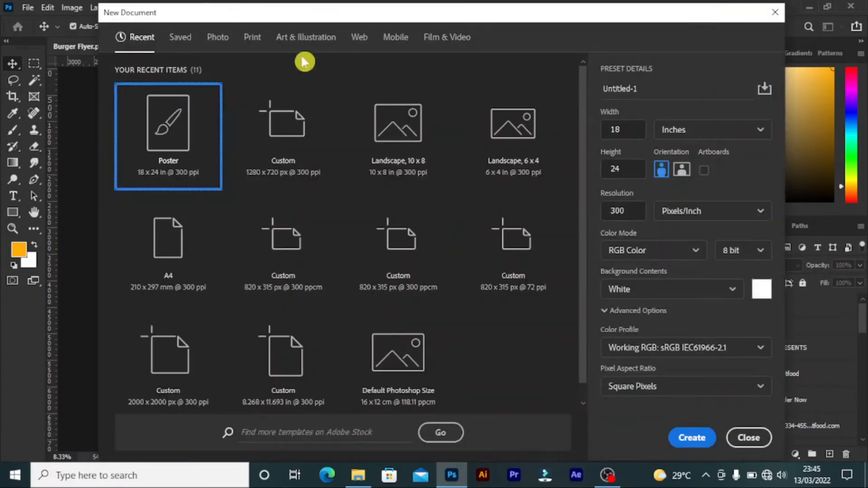
left_click(304, 39)
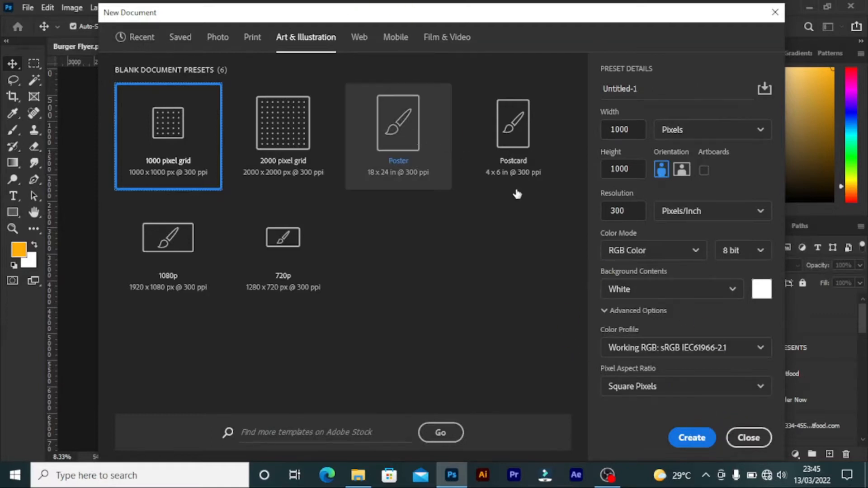
left_click(738, 438)
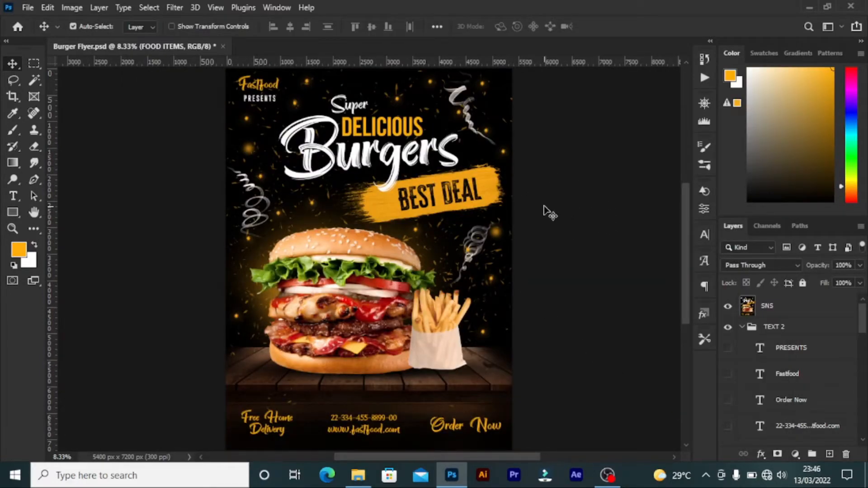
Hide the SNS layer and show the black Color Fill 1 layer as the flyer's background
left_click(728, 307)
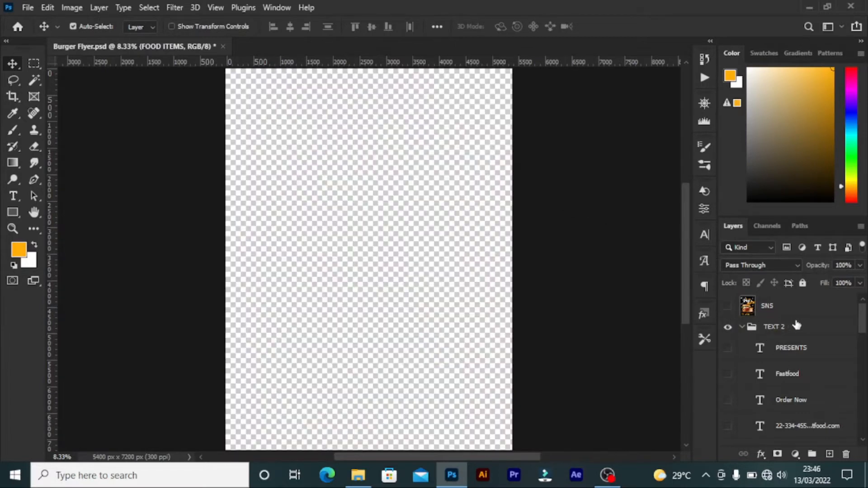
left_click(863, 324)
scroll(867, 324, "down", 7)
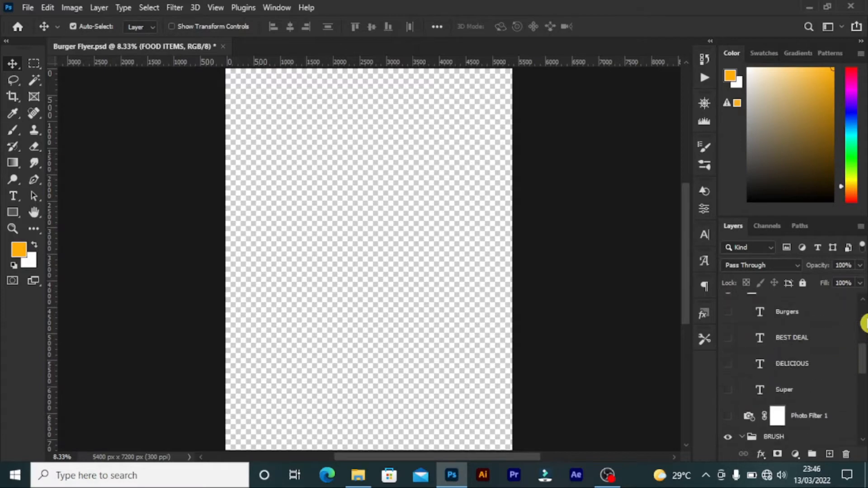
scroll(863, 324, "down", 6)
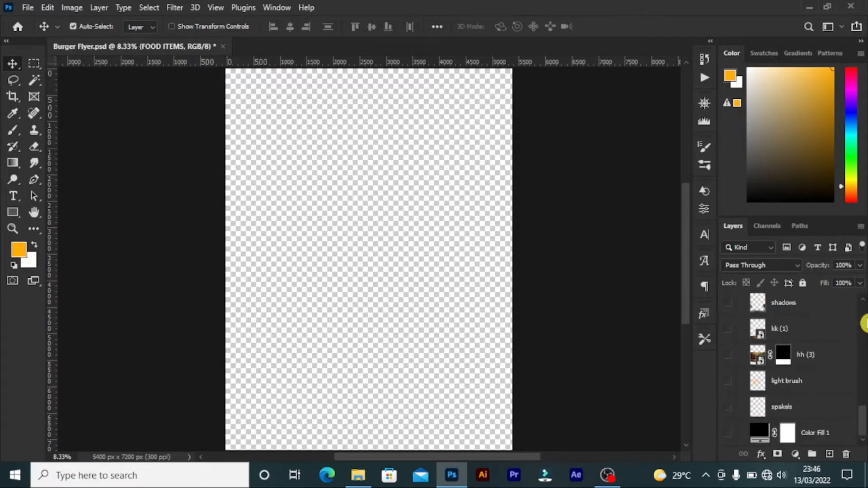
left_click(728, 434)
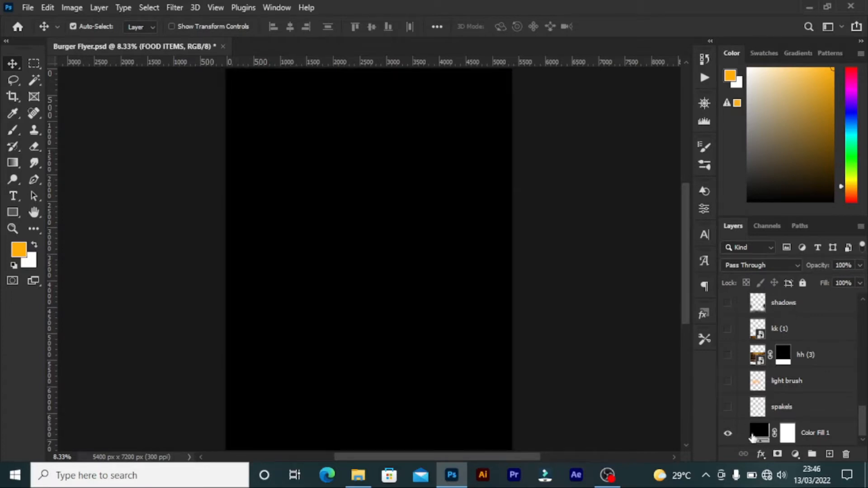
Try adding a Solid Color fill layer in ffae00, and delete it again
left_click(795, 454)
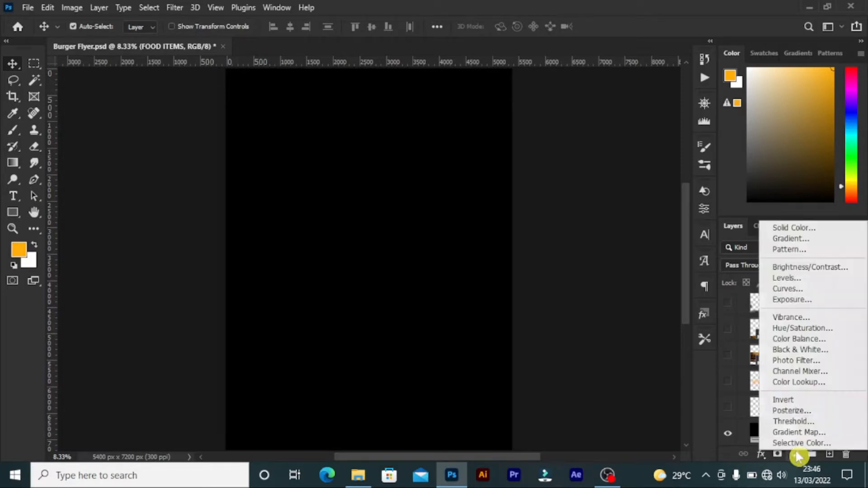
left_click(787, 229)
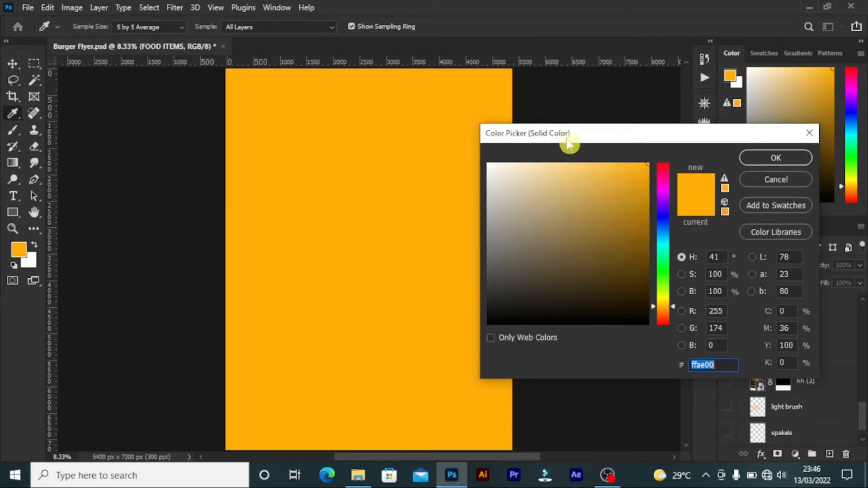
left_click(772, 163)
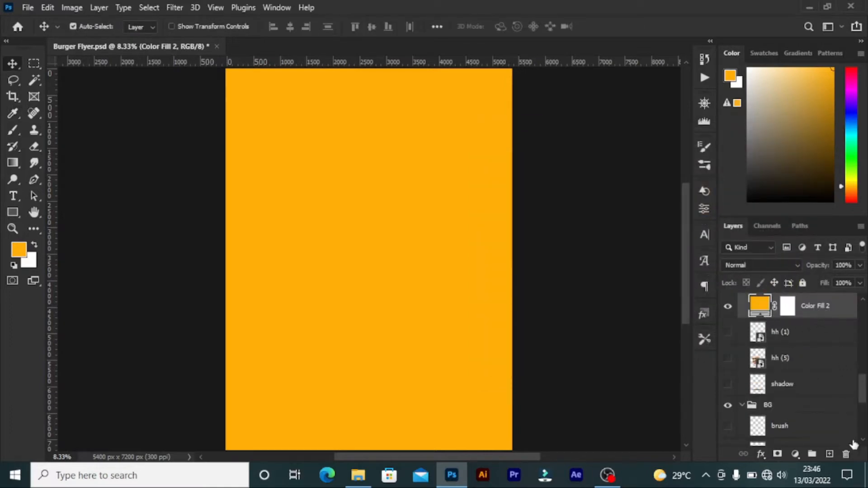
left_click(845, 454)
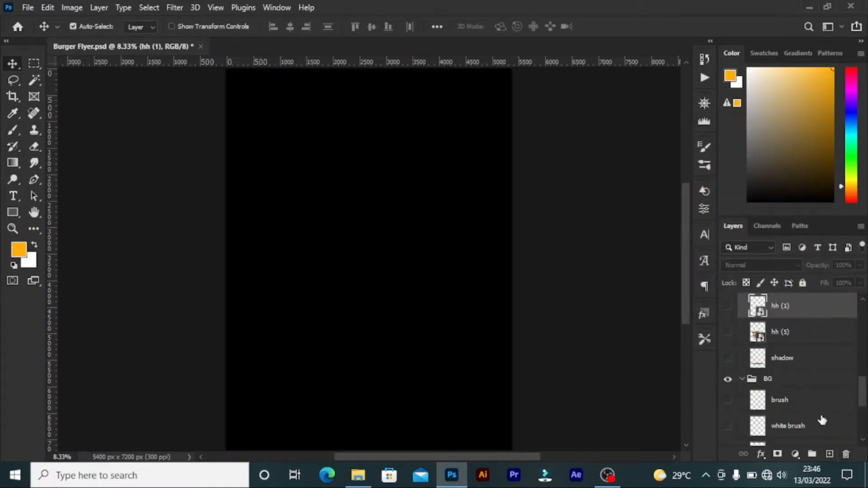
Show the masked hh (3) wooden table layer above the black background, leaving kk (1) hidden
scroll(843, 432, "down", 5)
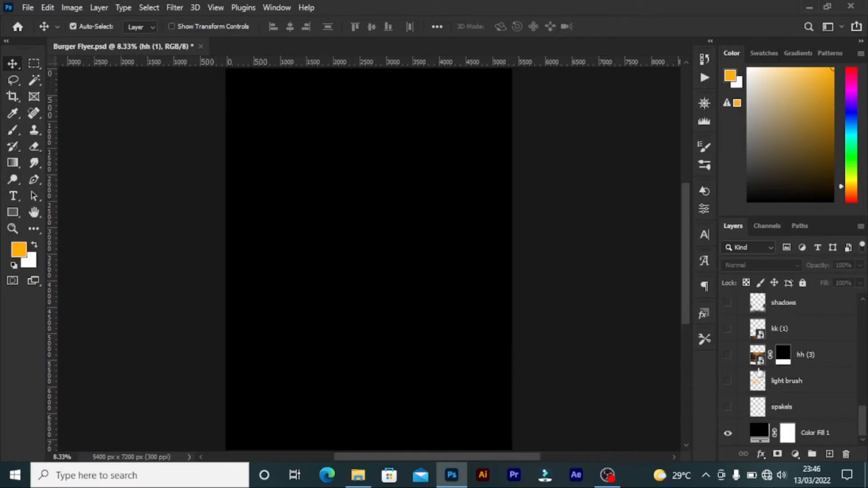
left_click(728, 330)
left_click(728, 330)
left_click(728, 355)
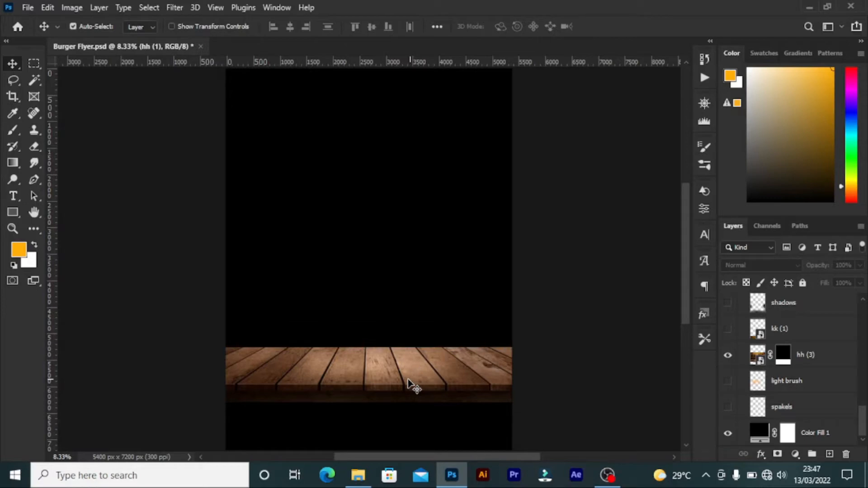
Try placing the hh (3) table image from the Podcast Covers folder on the flyer, and delete the placed copy
left_click(358, 474)
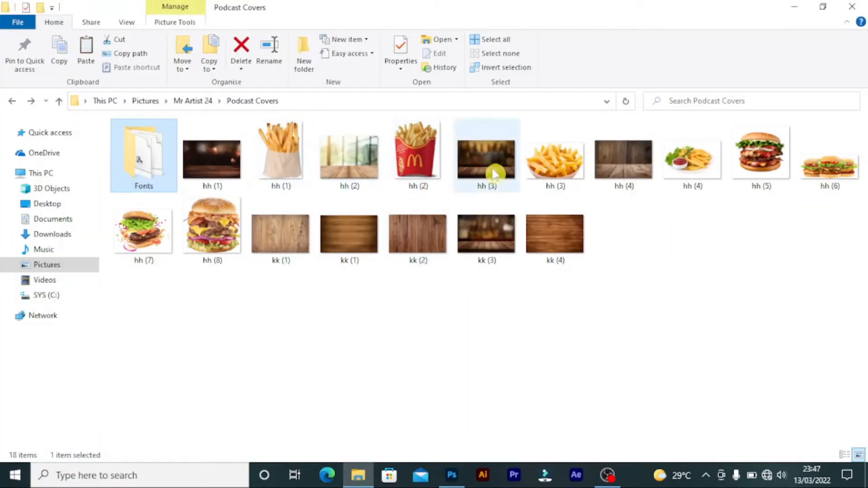
left_click_drag(497, 167, 548, 378)
left_click_drag(316, 300, 327, 262)
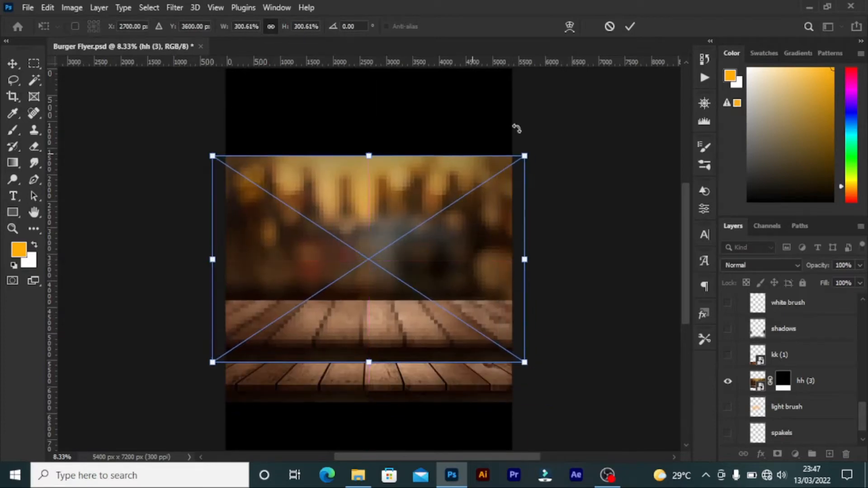
left_click(629, 28)
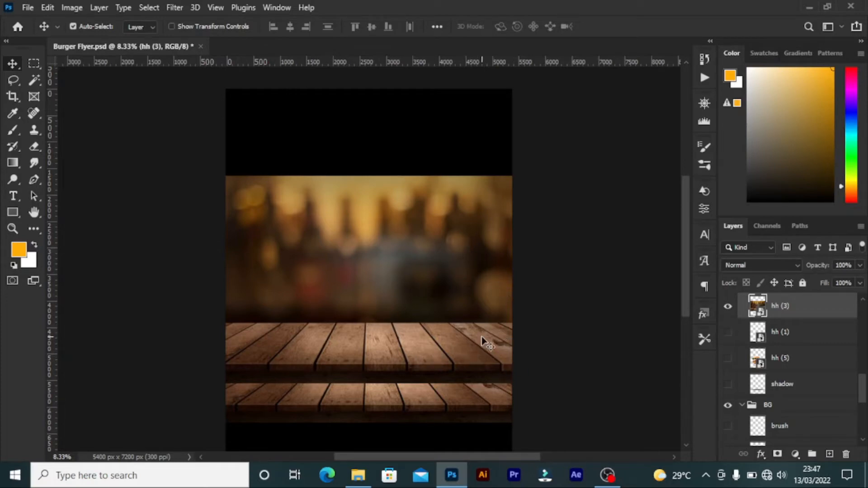
left_click(846, 455)
Show the kk (1) wood panel layer beneath the table's front edge
scroll(838, 430, "down", 3)
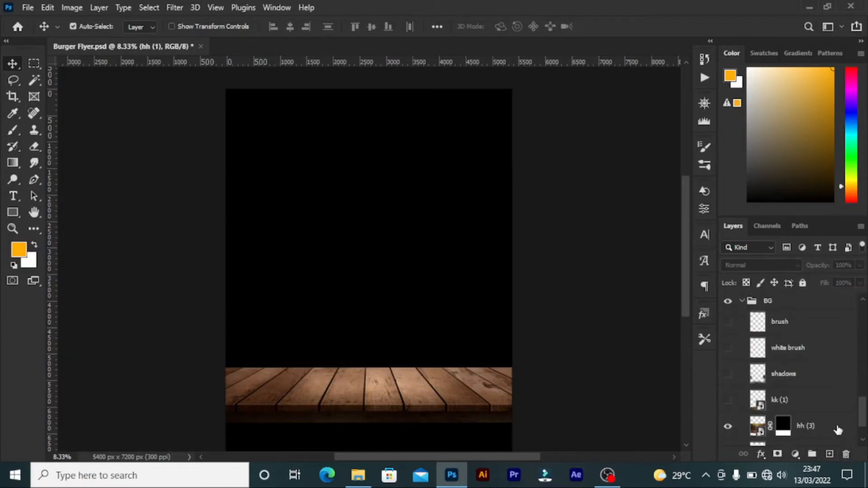
scroll(838, 429, "down", 3)
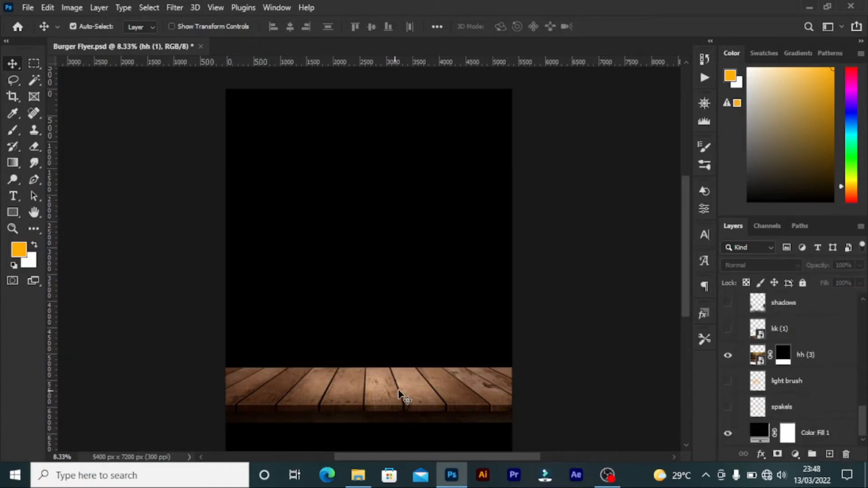
scroll(502, 358, "down", 2)
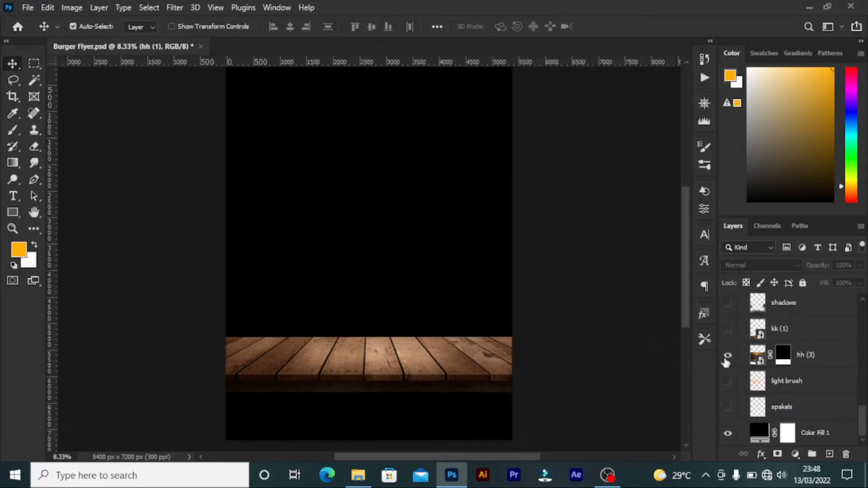
left_click(728, 330)
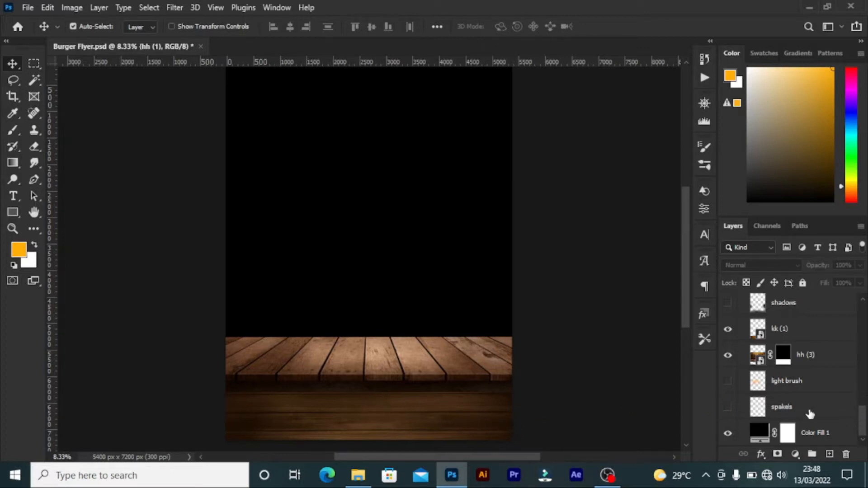
Preview the shadows layer, hide it again, and add a new empty layer directly above it
left_click(728, 304)
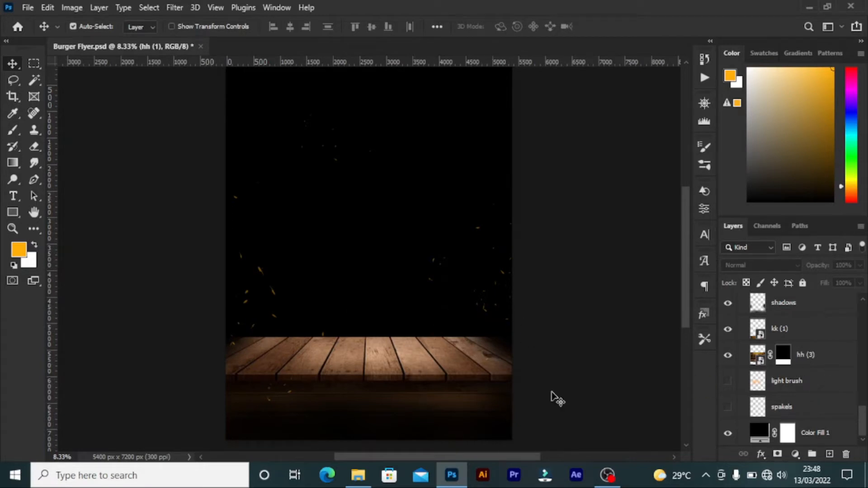
left_click(729, 304)
left_click(757, 303)
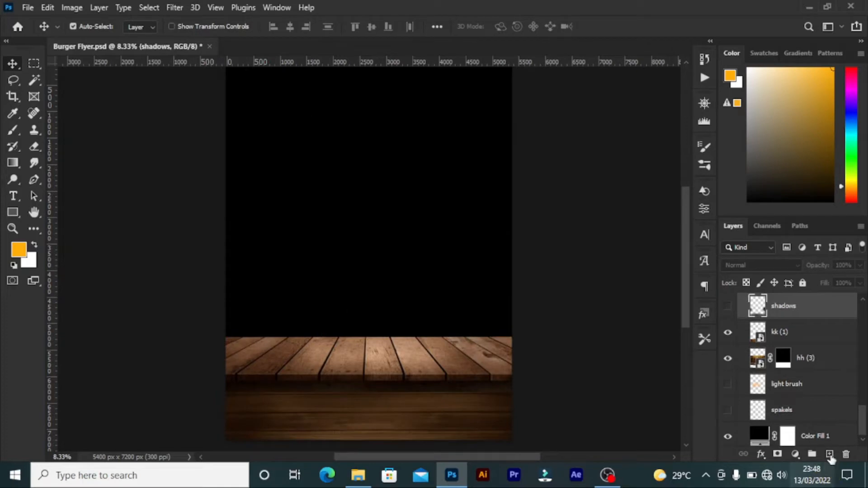
left_click(830, 455)
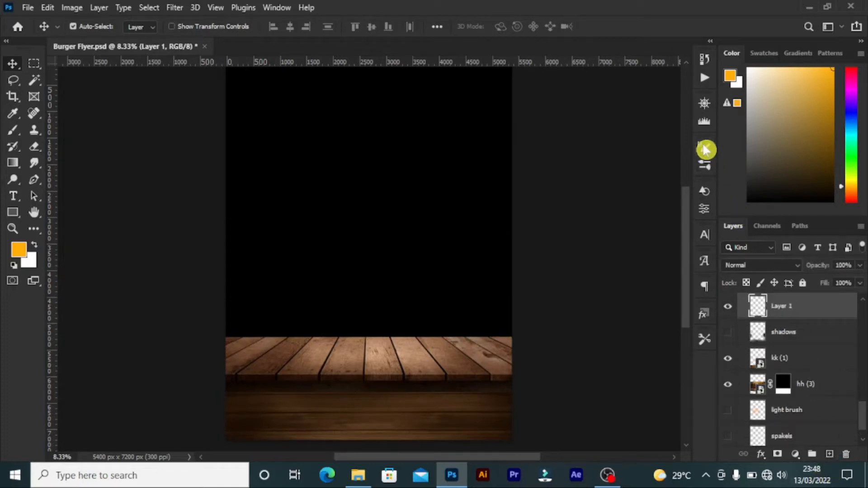
Choose the Soft Round brush from the General Brushes set
left_click(705, 167)
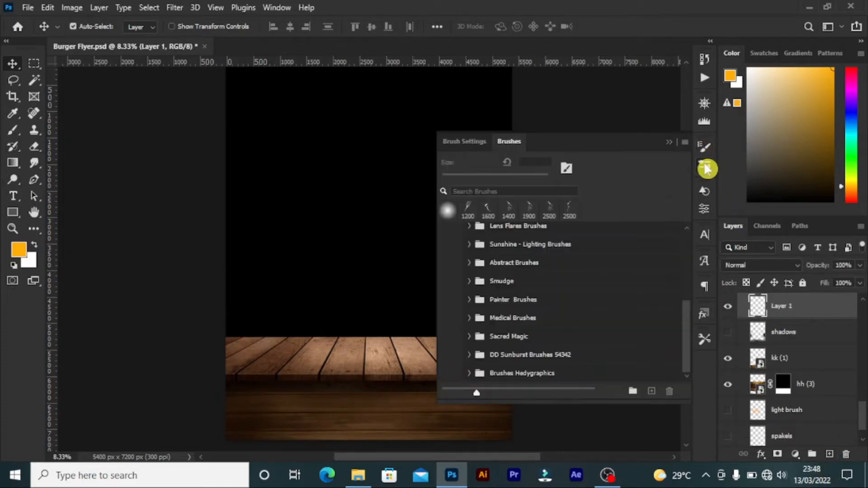
scroll(535, 267, "up", 5)
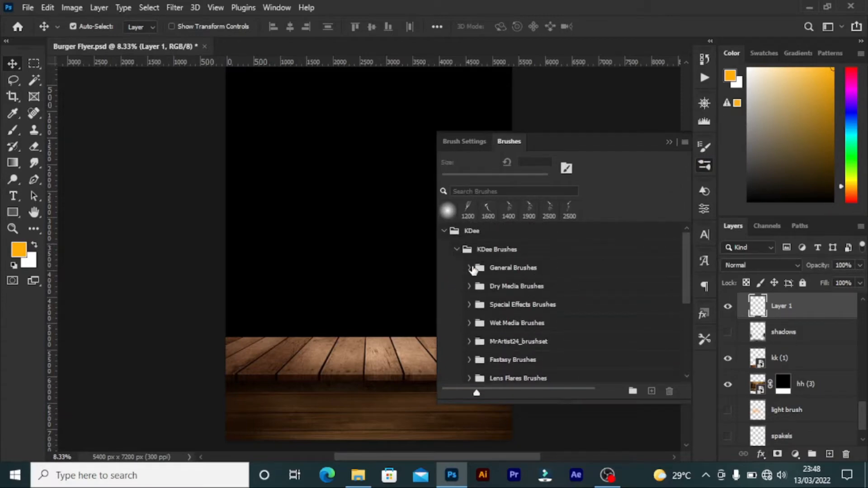
left_click(470, 268)
left_click(515, 286)
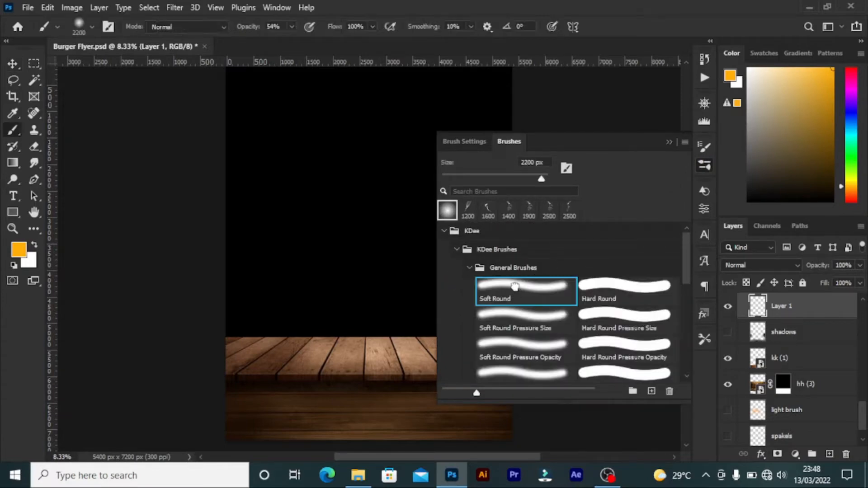
left_click(673, 147)
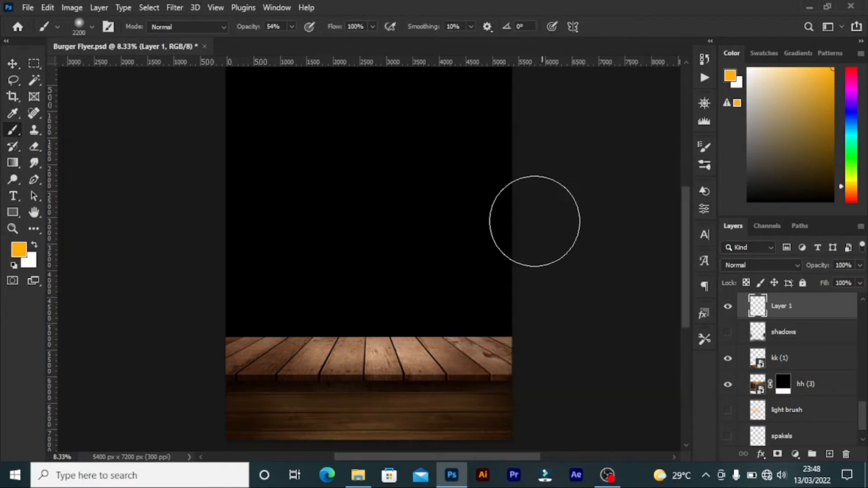
Set the foreground color to black and paint soft shadows over the table's side edges and the wood panel on the new layer
left_click_drag(768, 189, 733, 224)
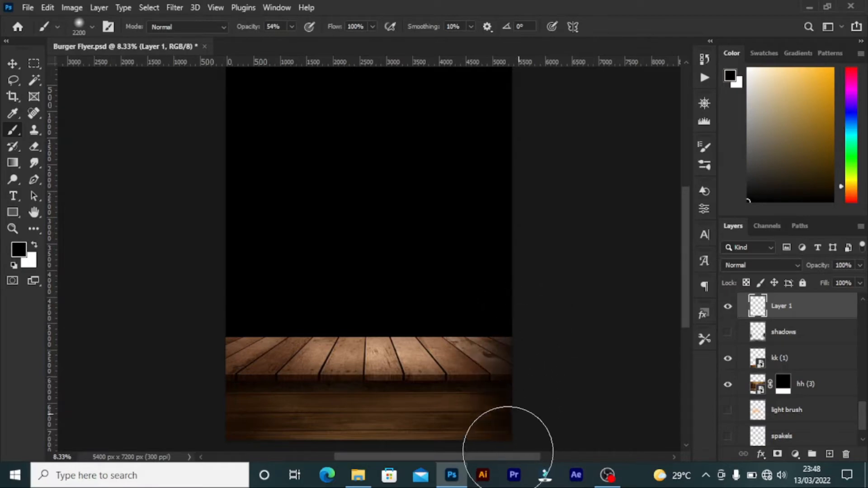
scroll(452, 425, "left", 3)
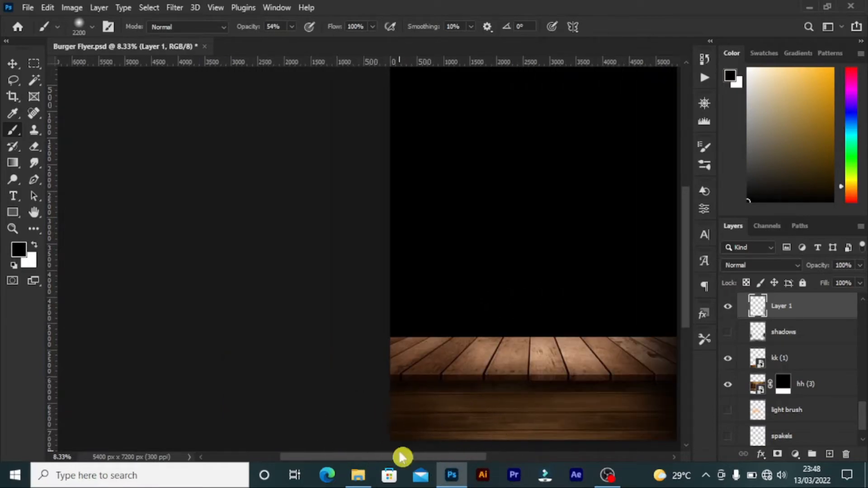
left_click_drag(410, 461, 454, 468)
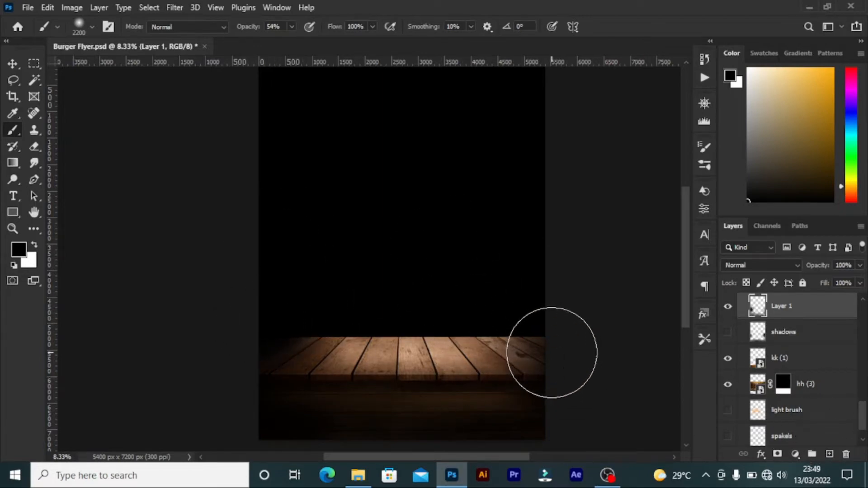
Darken the table's right edge with soft black brush strokes, and delete the painted Layer 1
left_click(550, 351)
left_click(546, 348)
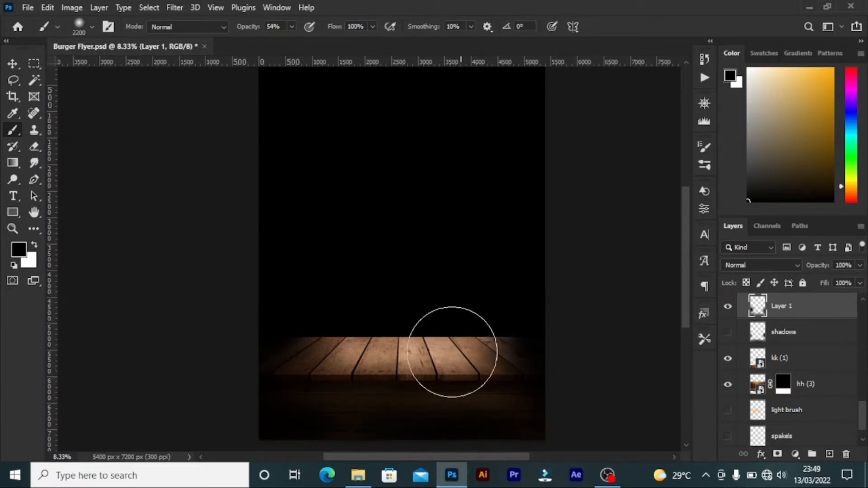
left_click(845, 454)
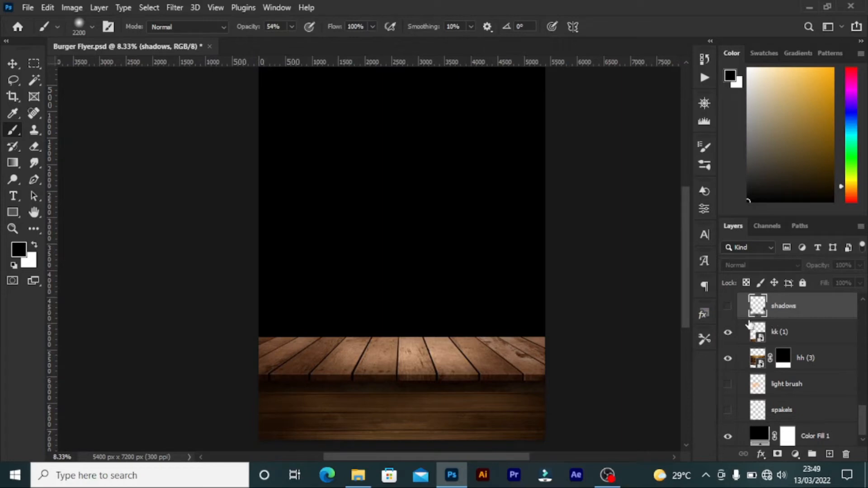
Show the existing shadows layer over the table and the spakels layer above the black color fill
left_click(716, 306)
left_click(727, 309)
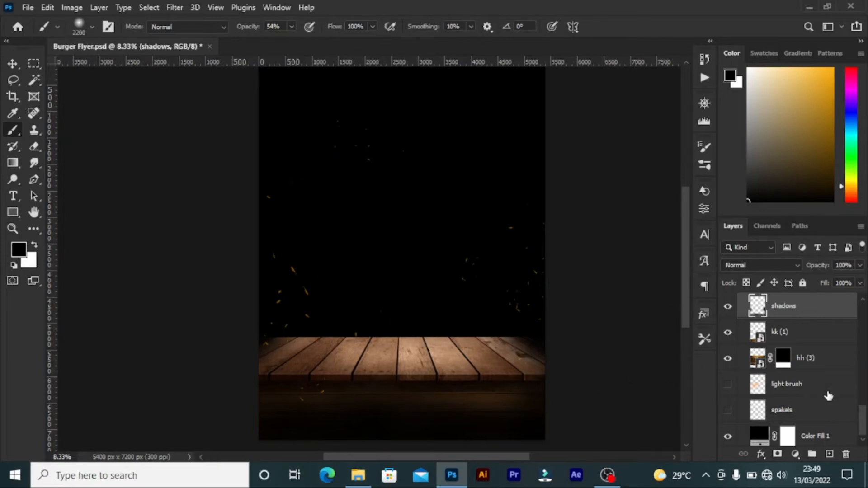
scroll(835, 397, "up", 3)
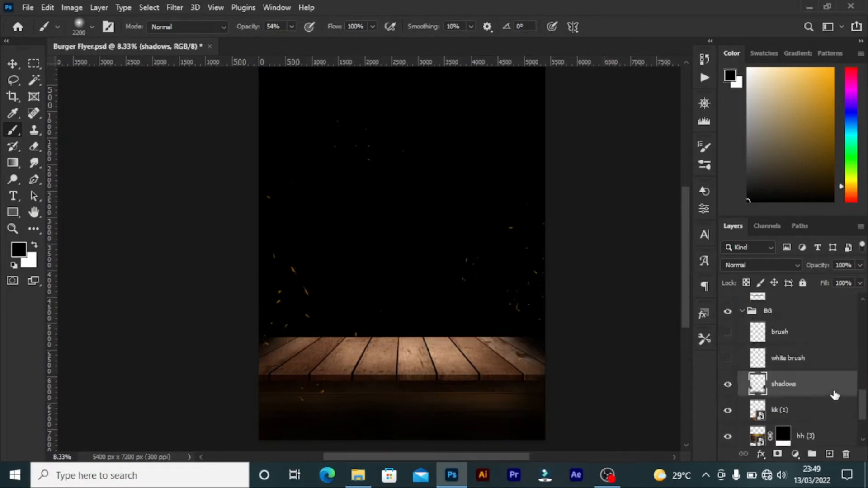
scroll(833, 395, "down", 2)
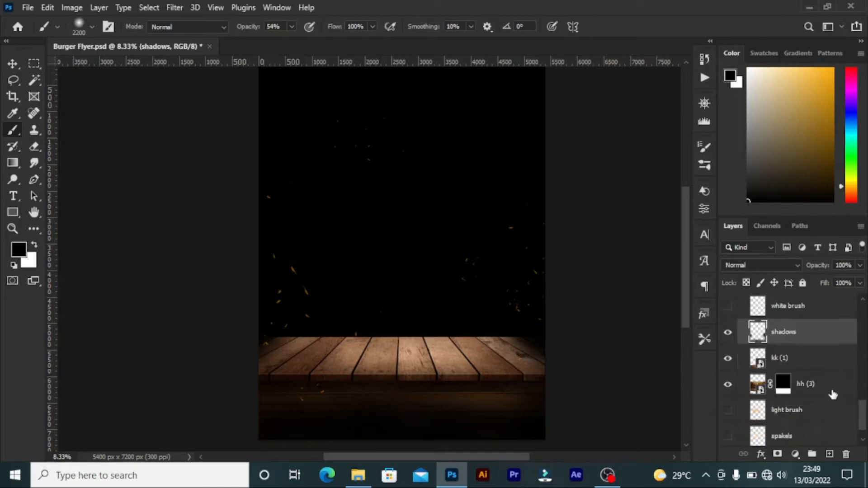
scroll(832, 395, "down", 1)
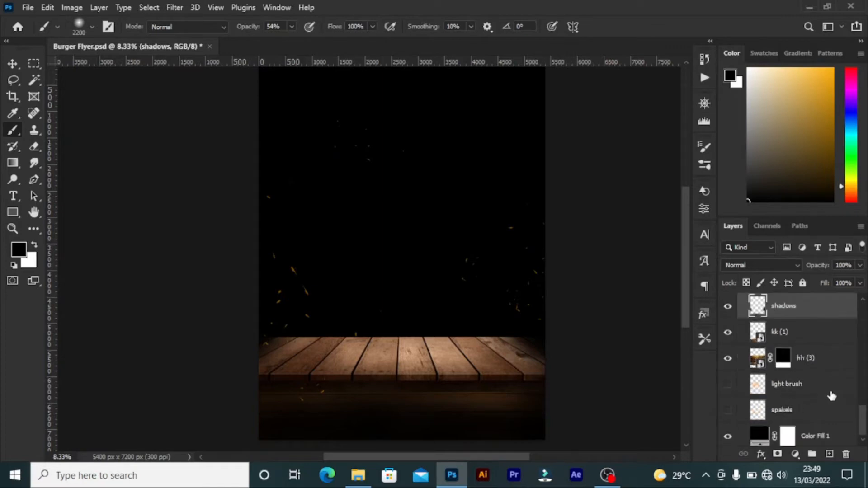
left_click(728, 415)
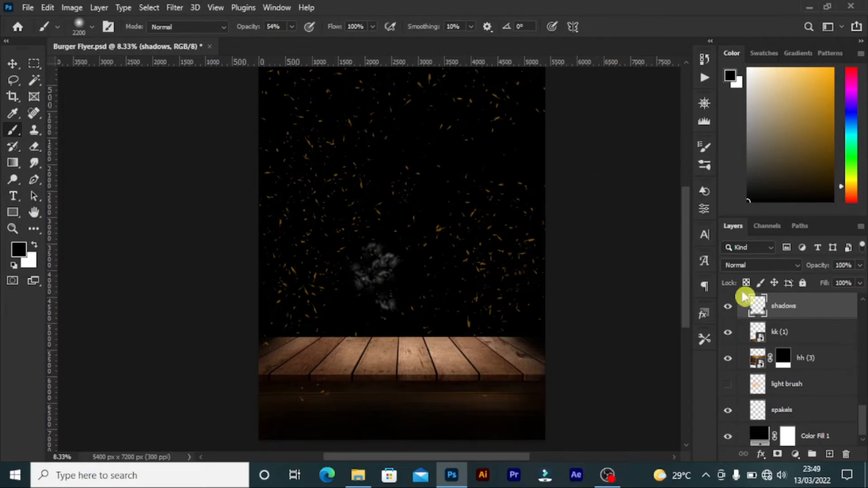
Look through the brush preset folders below General Brushes, such as Special Effects and Lens Flares, without choosing another brush
left_click(708, 165)
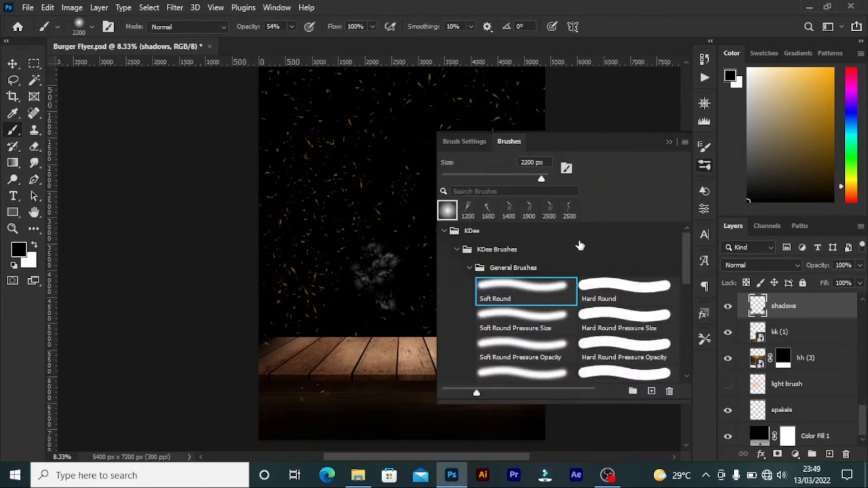
scroll(578, 246, "down", 1)
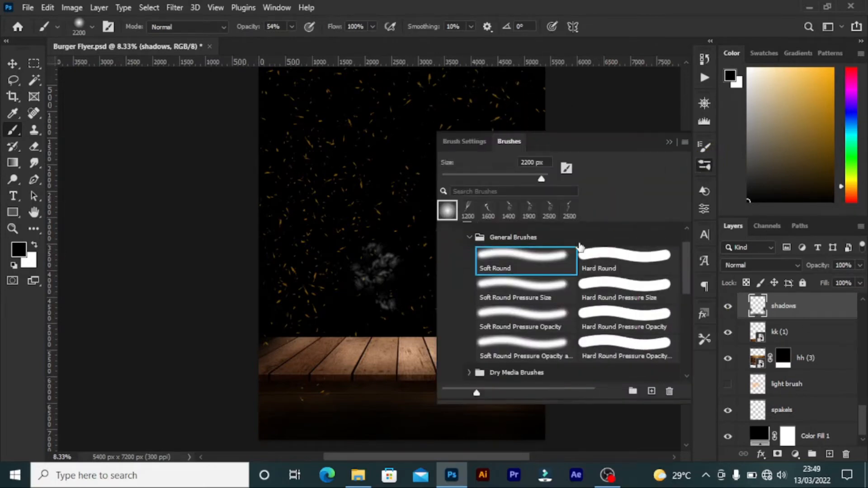
left_click(470, 237)
scroll(549, 266, "down", 2)
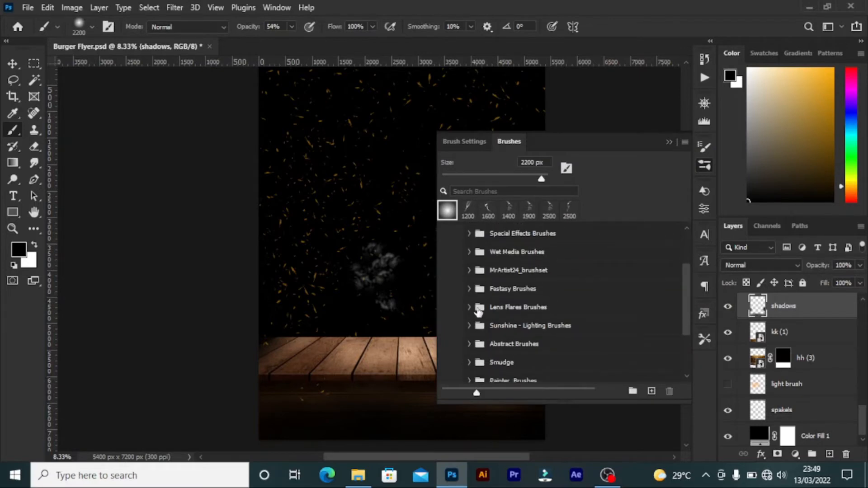
scroll(478, 273, "up", 1)
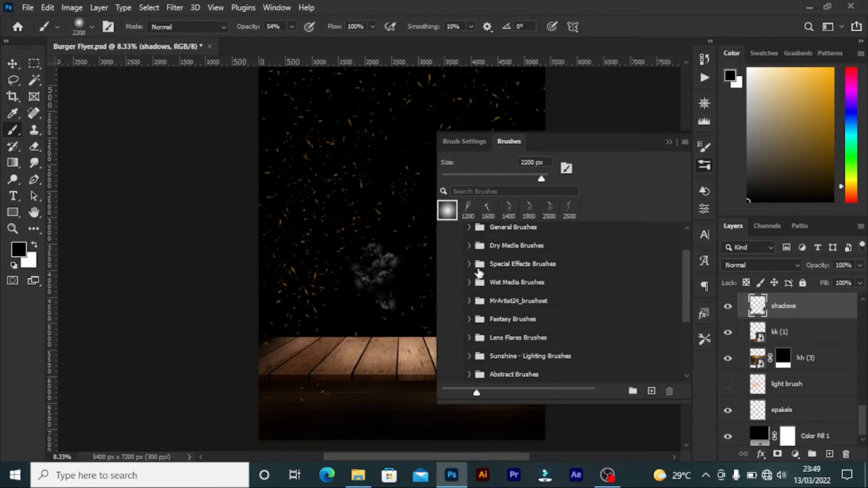
left_click(672, 143)
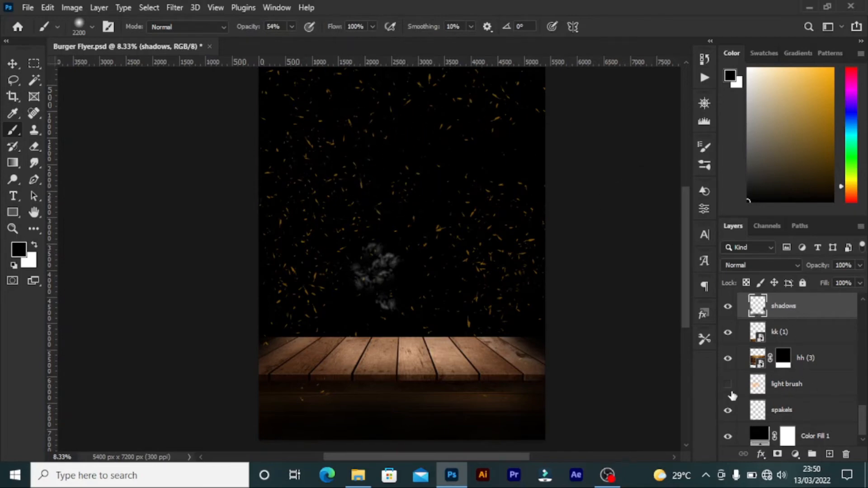
Select the light brush layer above spakels and show its orange glow behind the table
left_click(780, 411)
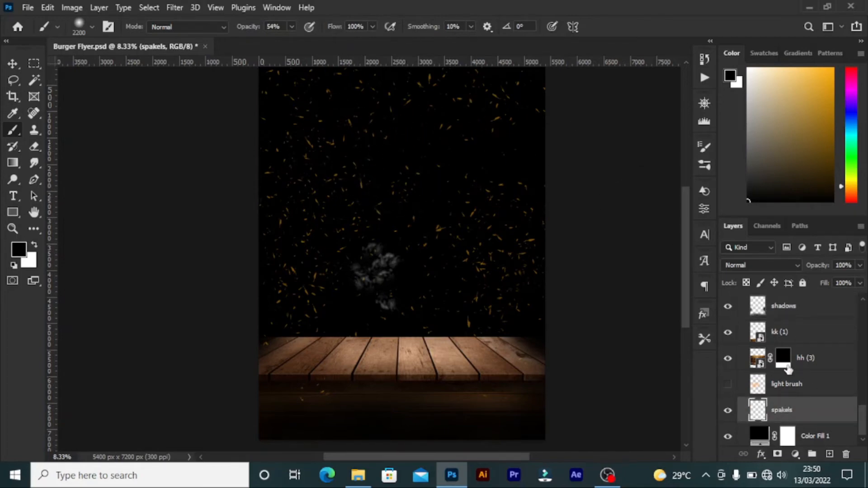
left_click(788, 386)
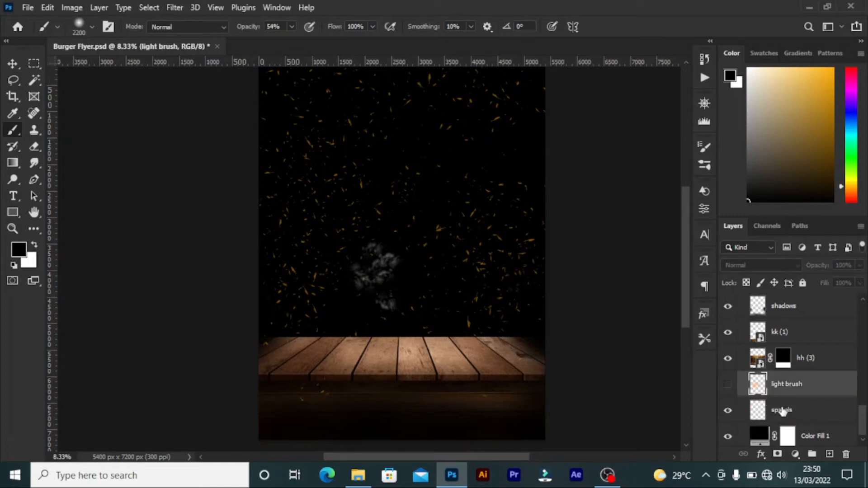
left_click(729, 386)
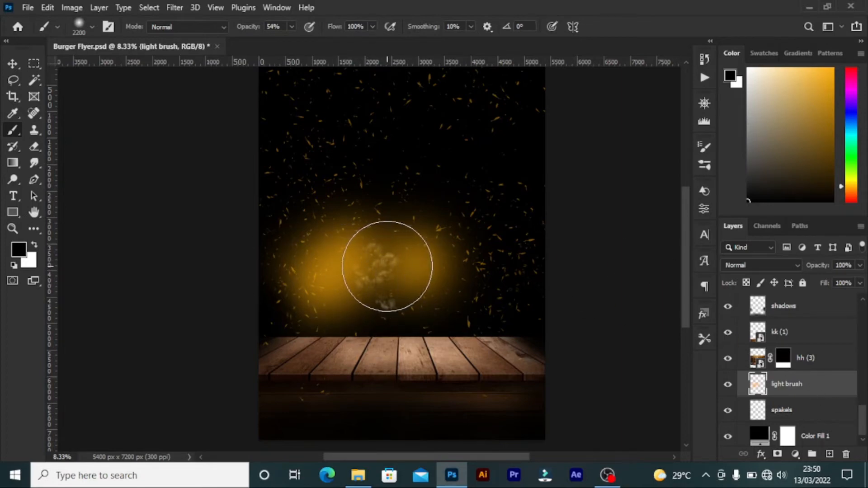
Select the white brush layer above shadows and show its white spiral strokes
scroll(834, 387, "up", 1)
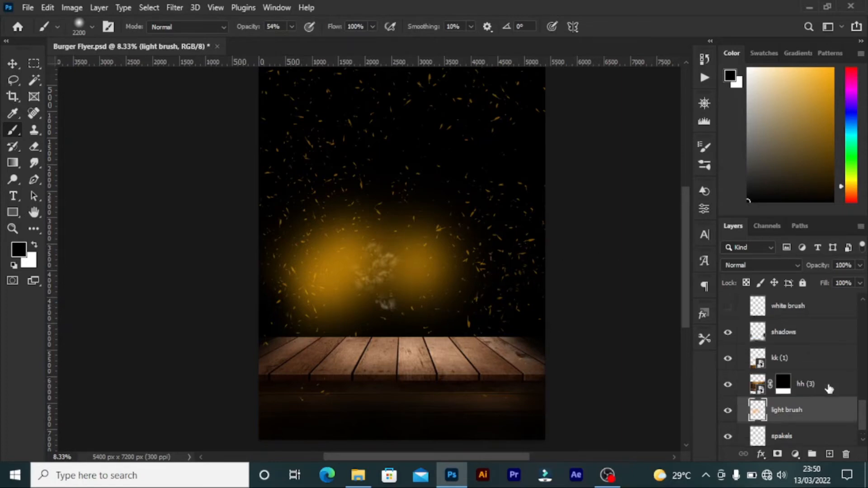
scroll(824, 391, "down", 1)
scroll(824, 389, "up", 2)
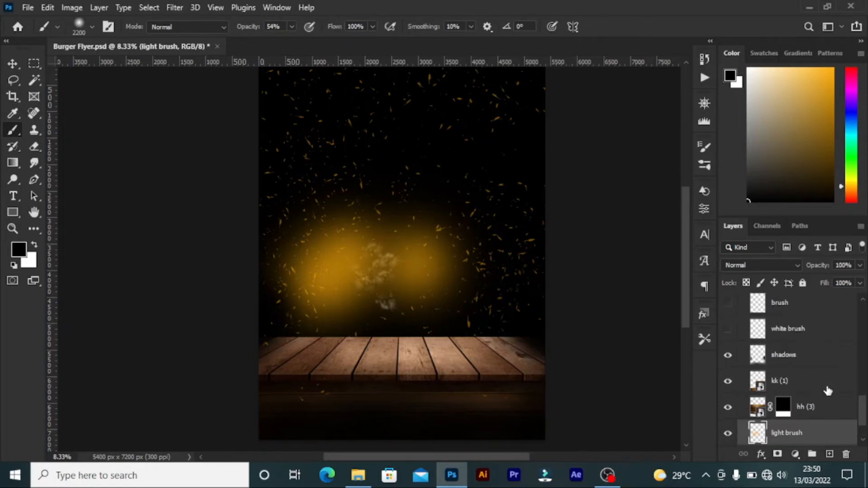
scroll(830, 391, "down", 2)
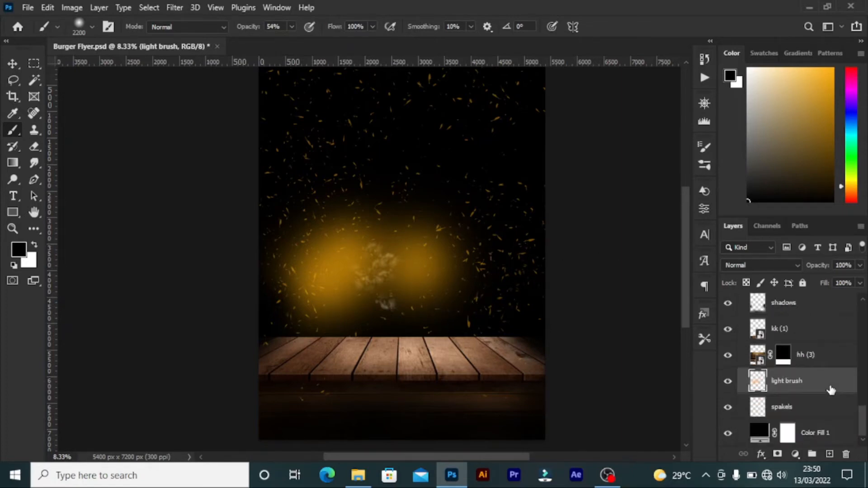
scroll(832, 391, "up", 2)
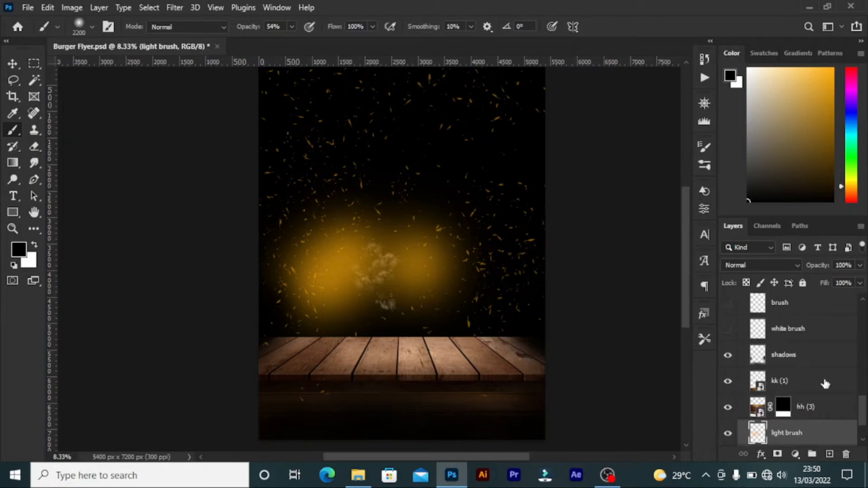
left_click(783, 334)
left_click(728, 330)
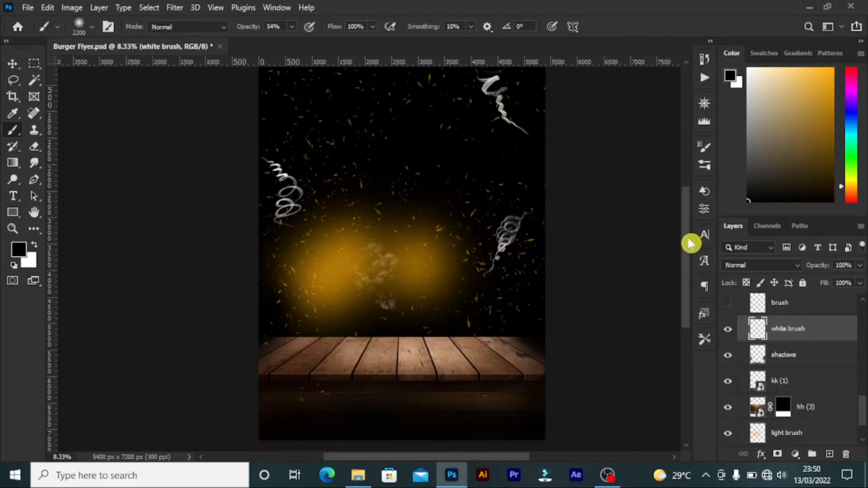
Show the brush layer of glowing orange dots above white brush, and switch to the Move tool
scroll(688, 240, "up", 1)
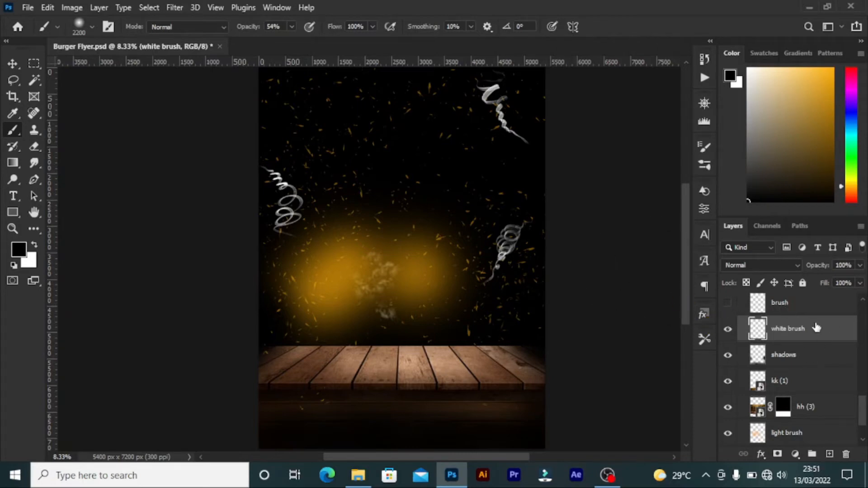
left_click(799, 313)
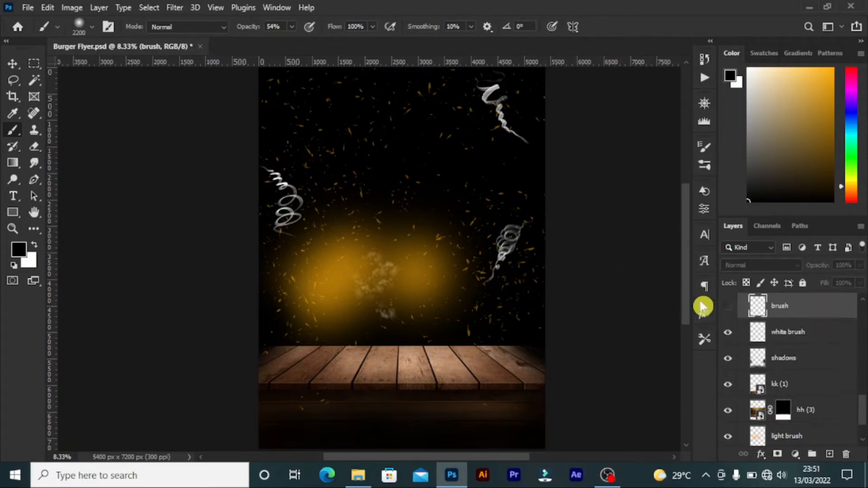
left_click(728, 308)
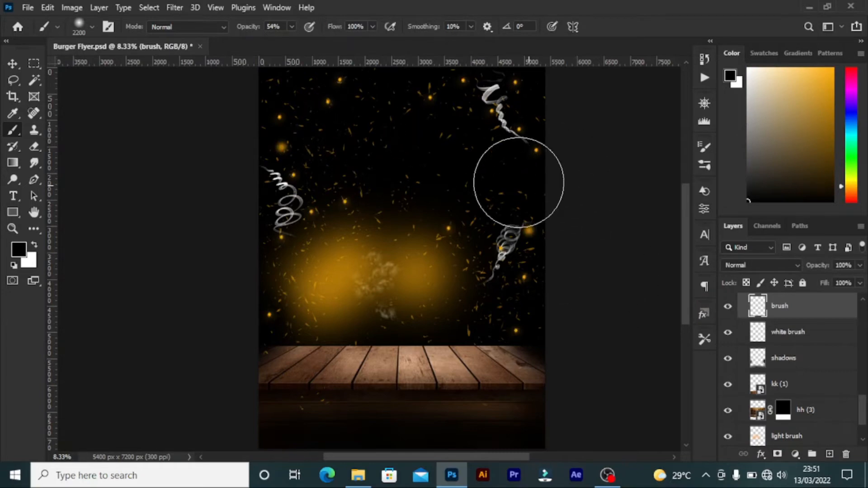
left_click(13, 63)
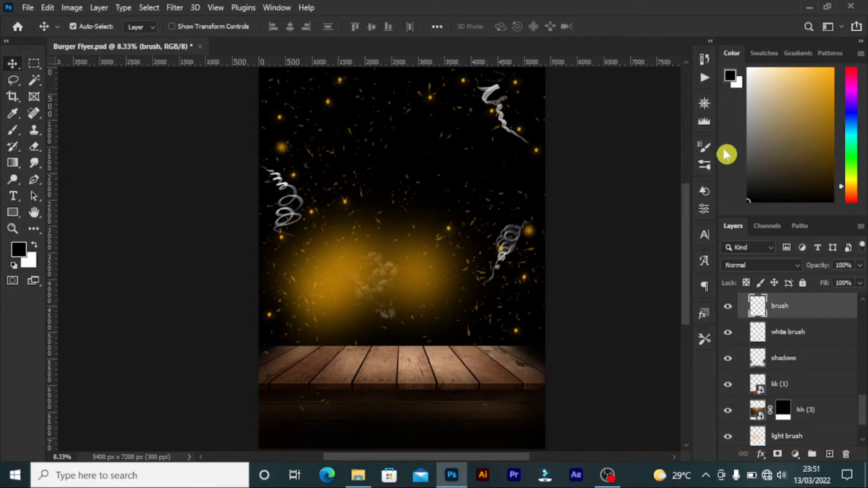
left_click(708, 168)
left_click(708, 169)
Preview the finished flyer by showing the SNS layer at the top of the stack, and hide it again
scroll(802, 310, "up", 5)
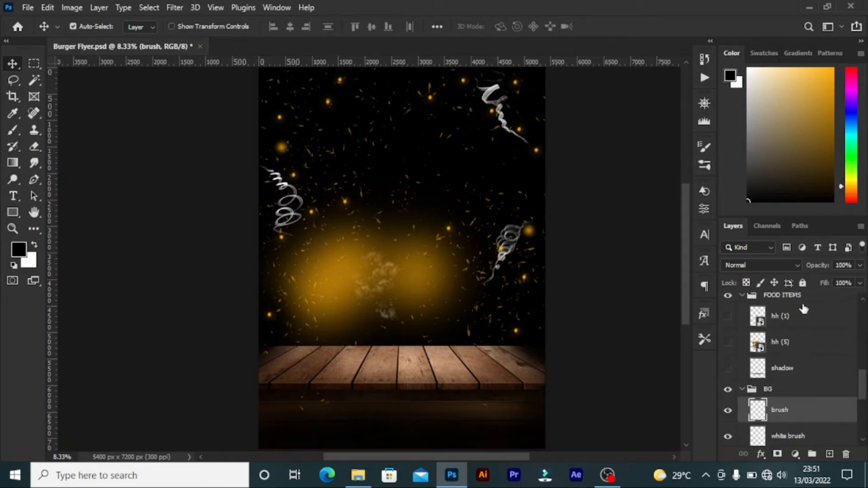
scroll(804, 309, "up", 5)
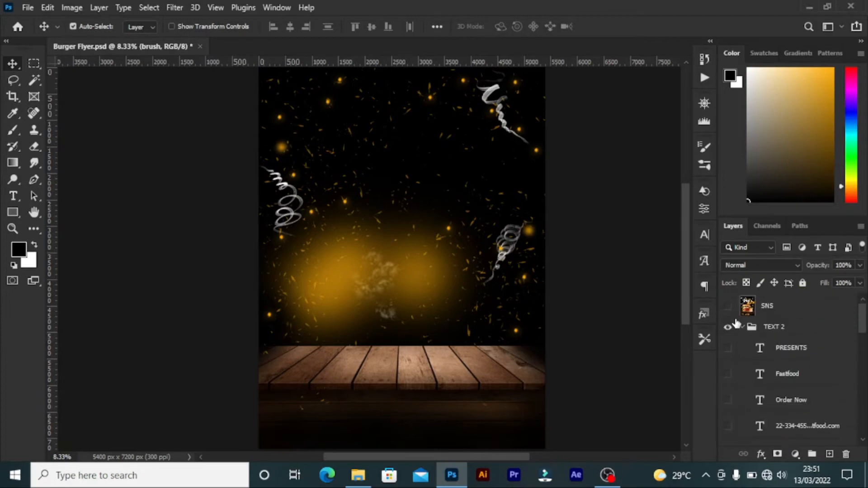
left_click(727, 306)
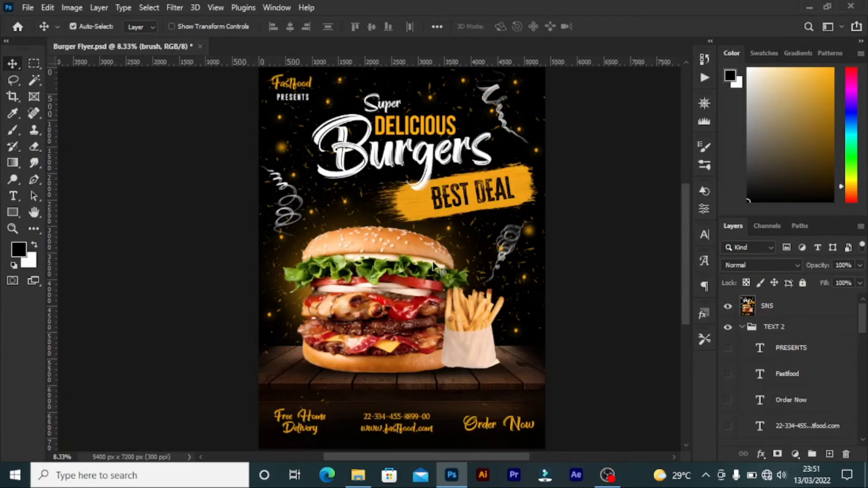
left_click(728, 307)
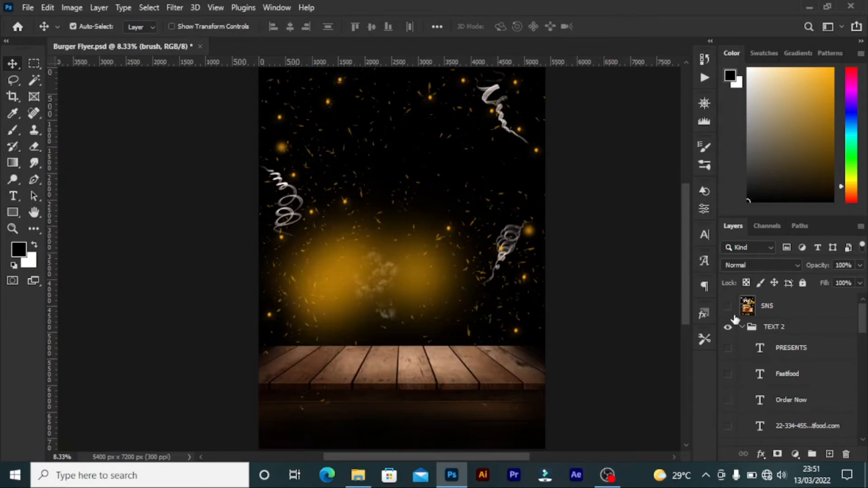
Collapse the BG layer group
scroll(797, 358, "down", 10)
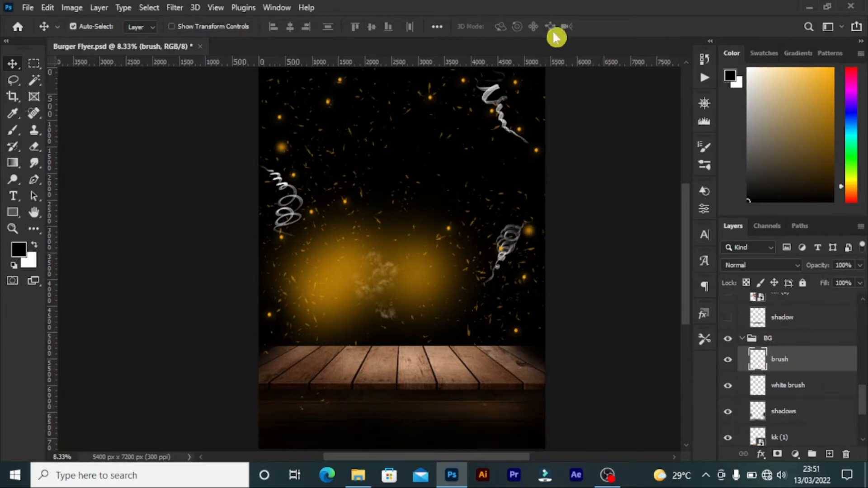
scroll(809, 382, "down", 2)
scroll(809, 383, "up", 2)
left_click(742, 339)
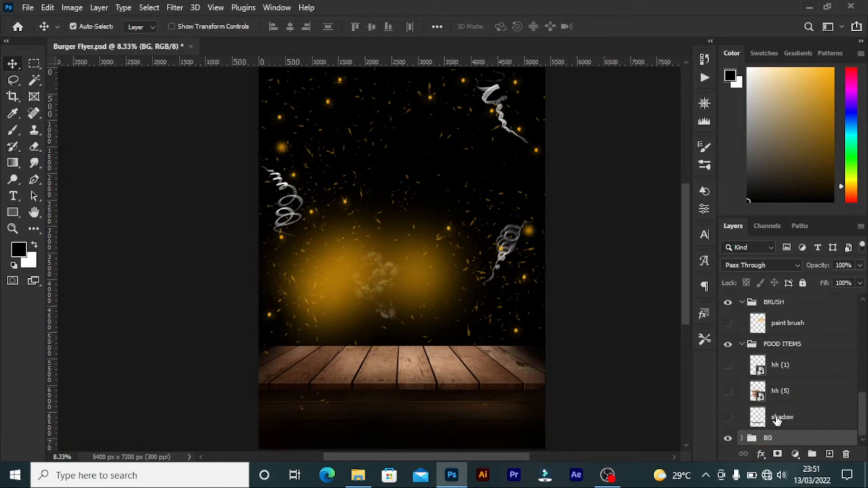
Show the hh (5) burger layer and the shadow layer beneath it in the FOOD ITEMS group
left_click(777, 347)
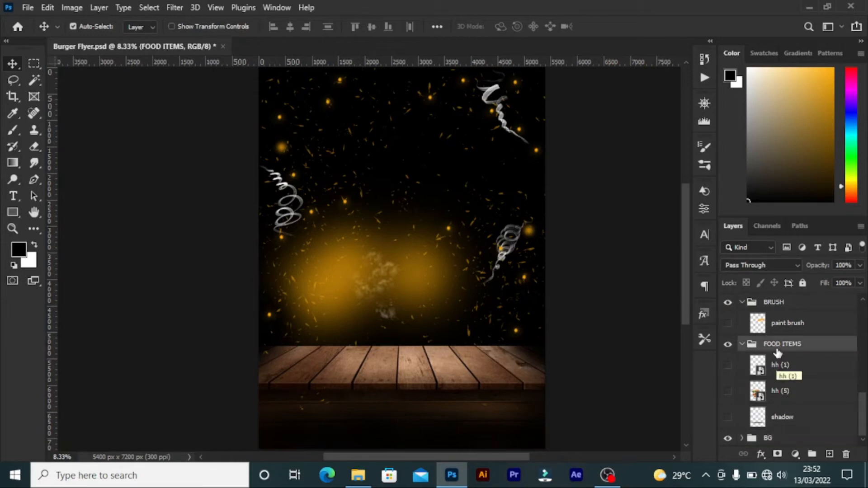
left_click(766, 396)
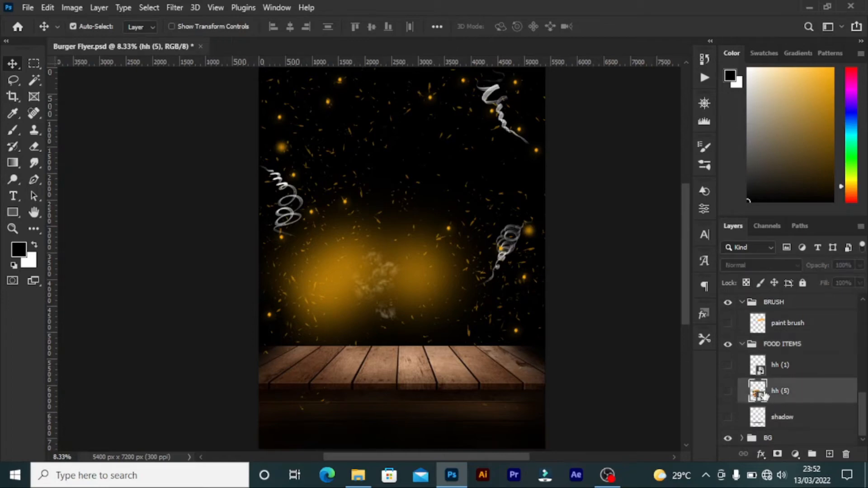
left_click(728, 391)
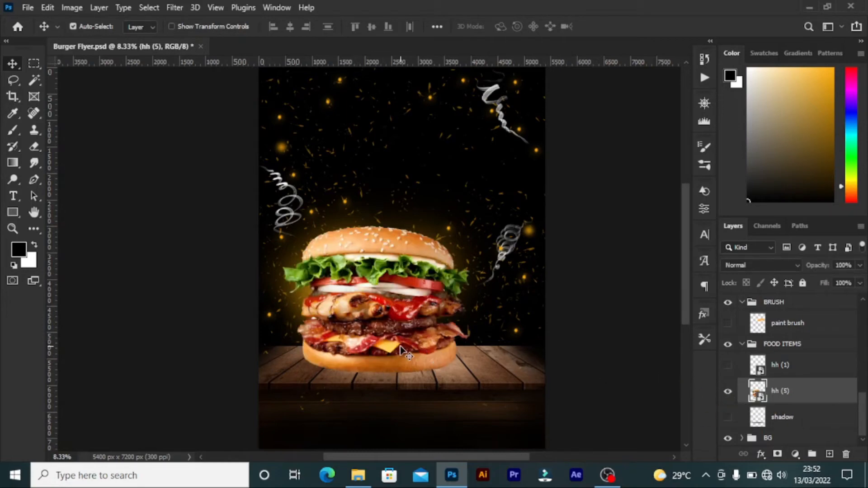
left_click(783, 420)
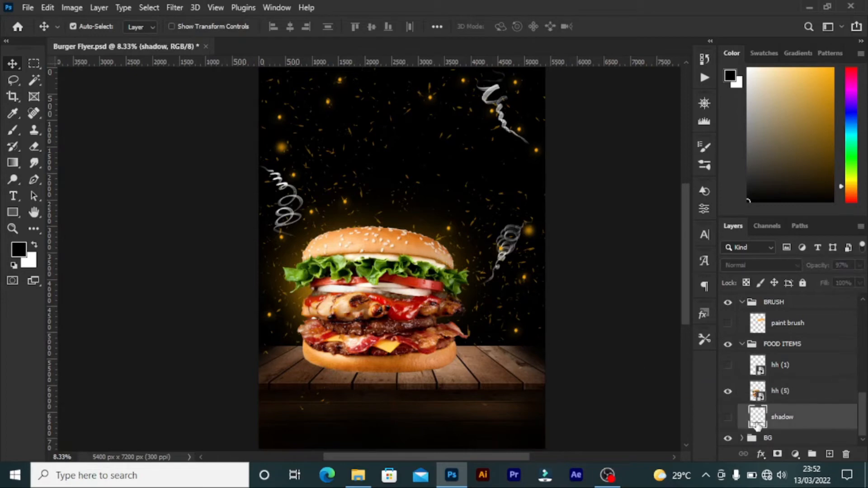
left_click(728, 420)
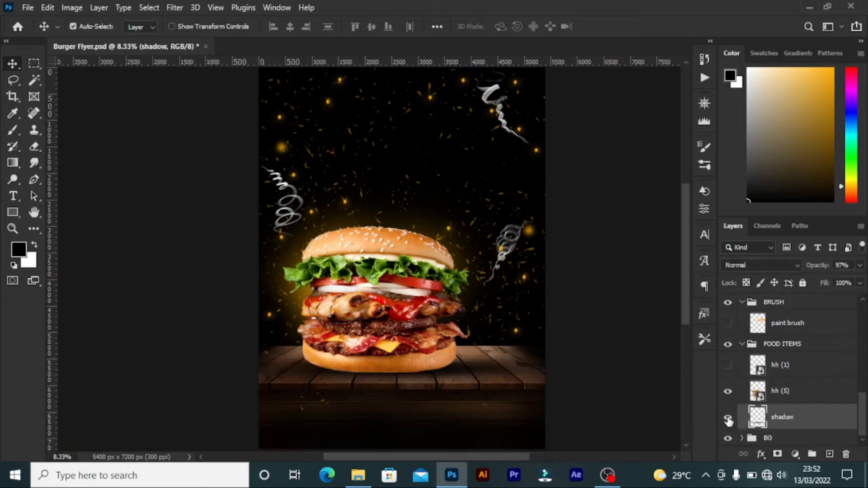
Hide the hh (5) burger and paint a soft white spot at 100% brush opacity on a new layer above shadow
left_click(728, 392)
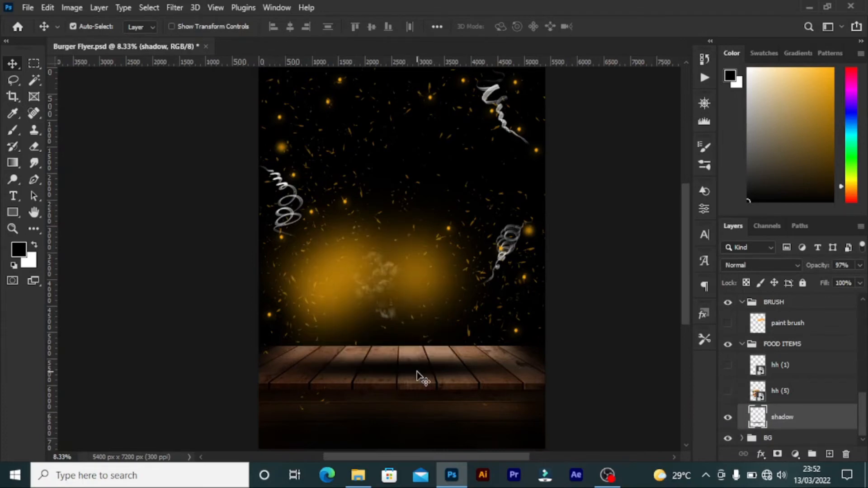
left_click(829, 454)
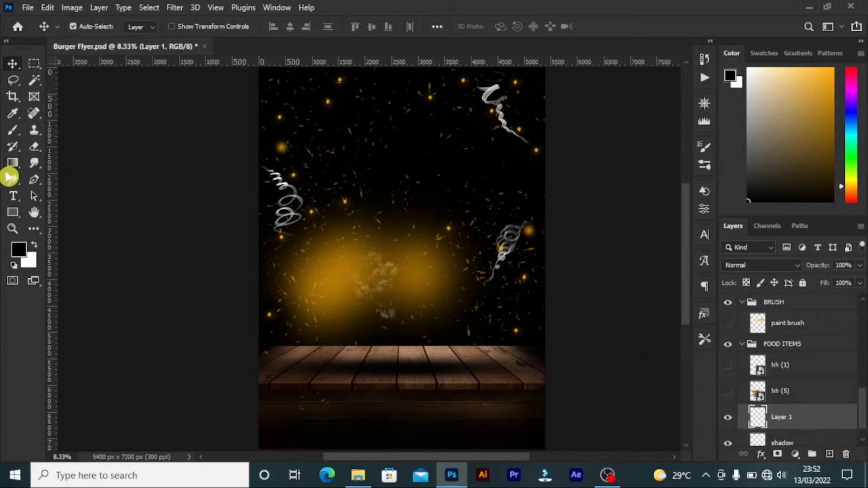
left_click(10, 135)
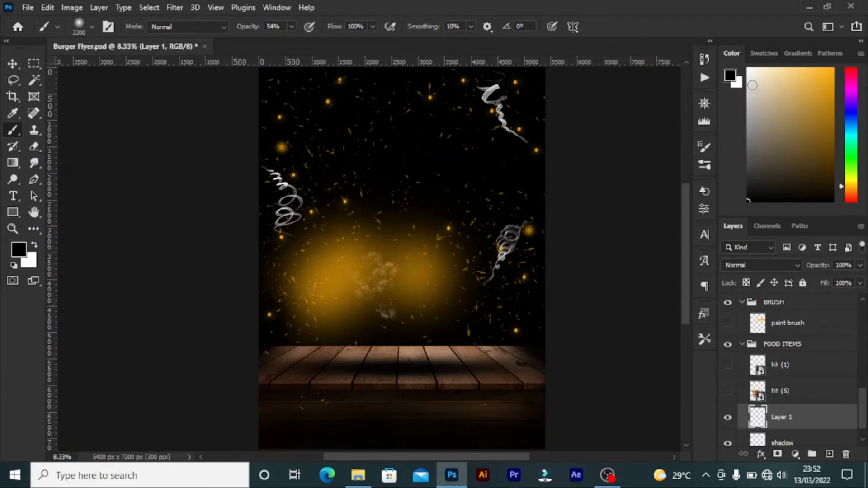
left_click(752, 73)
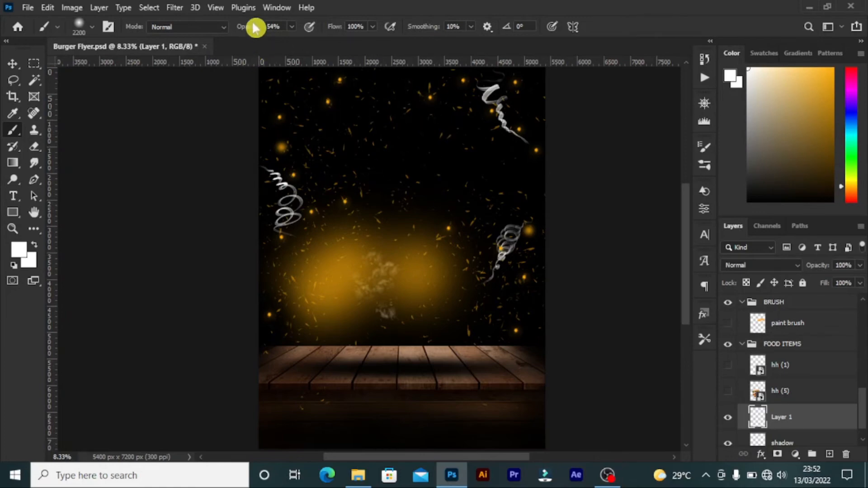
left_click_drag(249, 30, 277, 37)
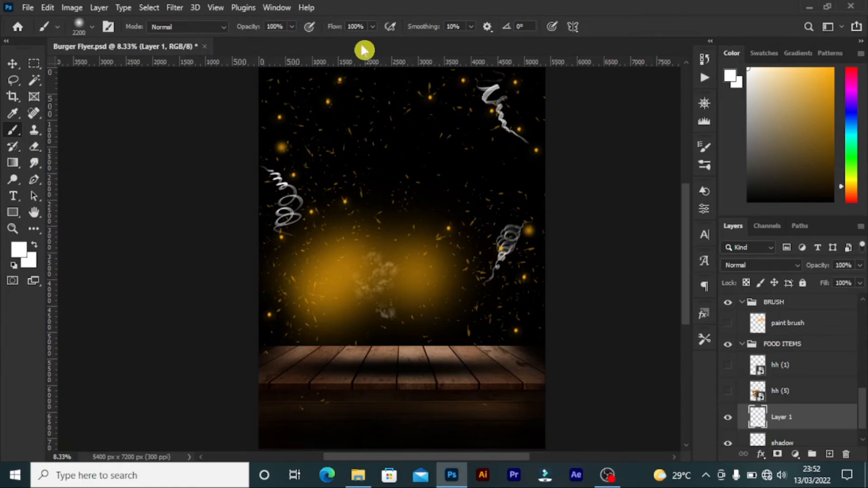
left_click(395, 144)
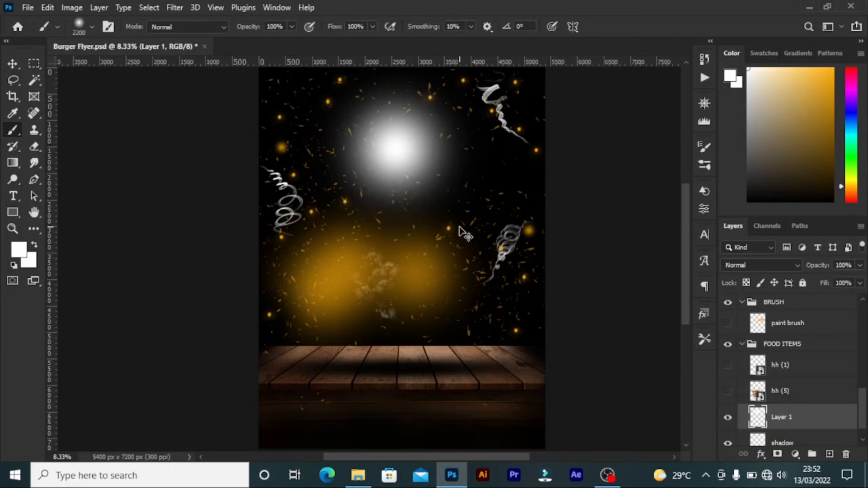
Flatten the white spot to about 20% of its height and place it on the tabletop over the shadow
key("ctrl+t")
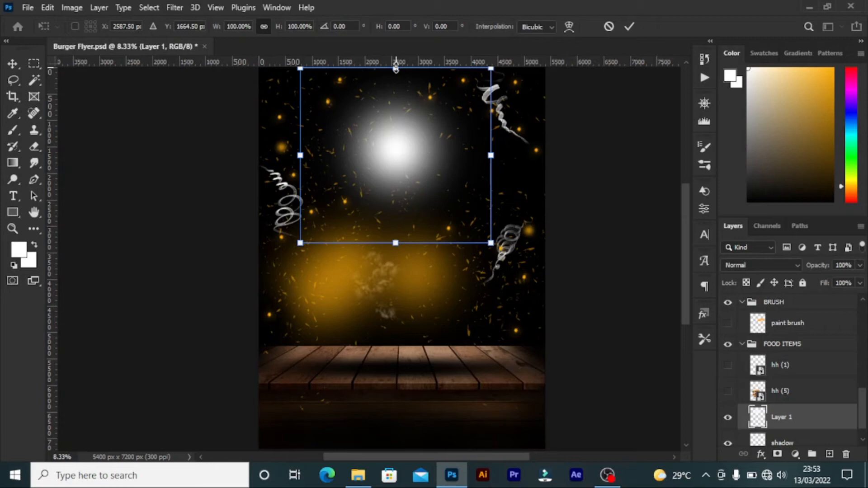
left_click_drag(396, 69, 416, 276)
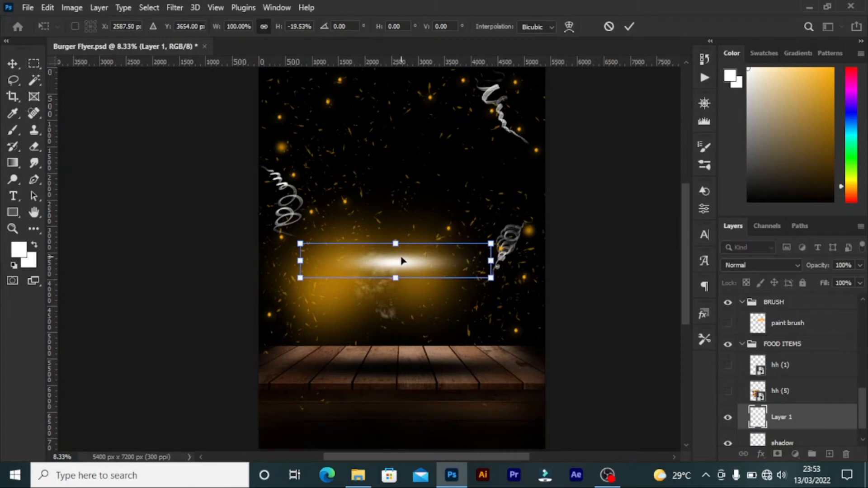
left_click_drag(406, 261, 398, 365)
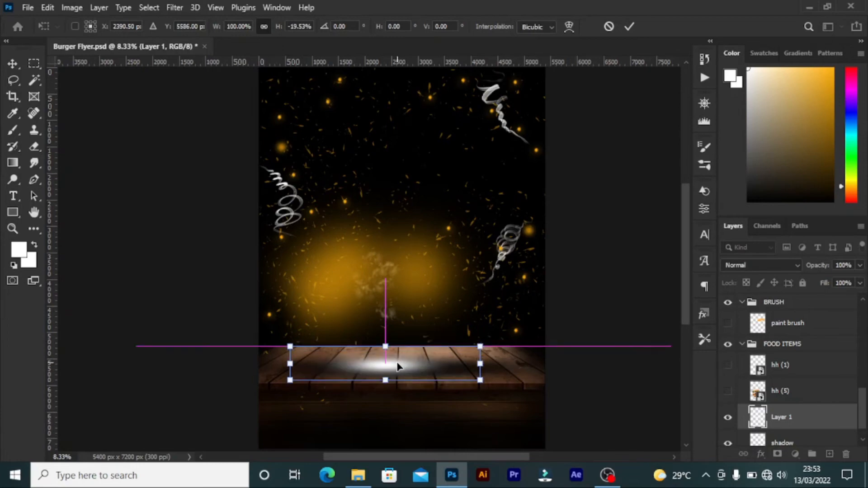
left_click(632, 28)
key("b")
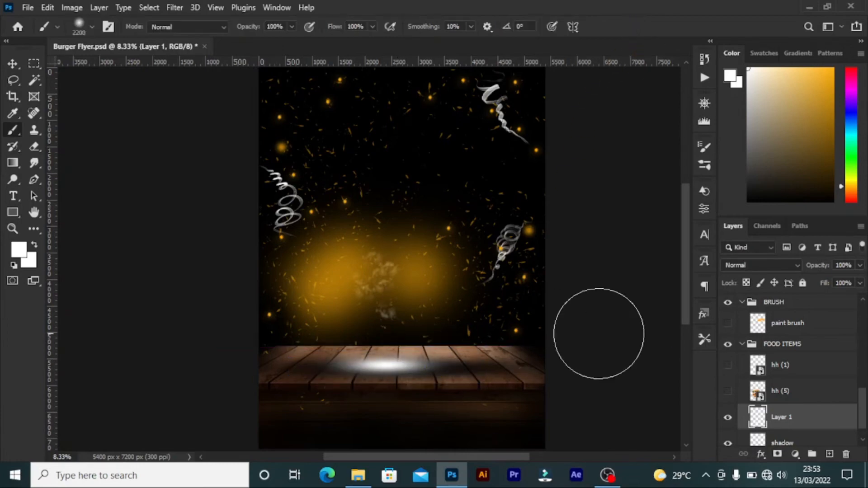
Preview the burger over the white spot, then delete the spot's layer and show the burger with the Move tool active
left_click(727, 392)
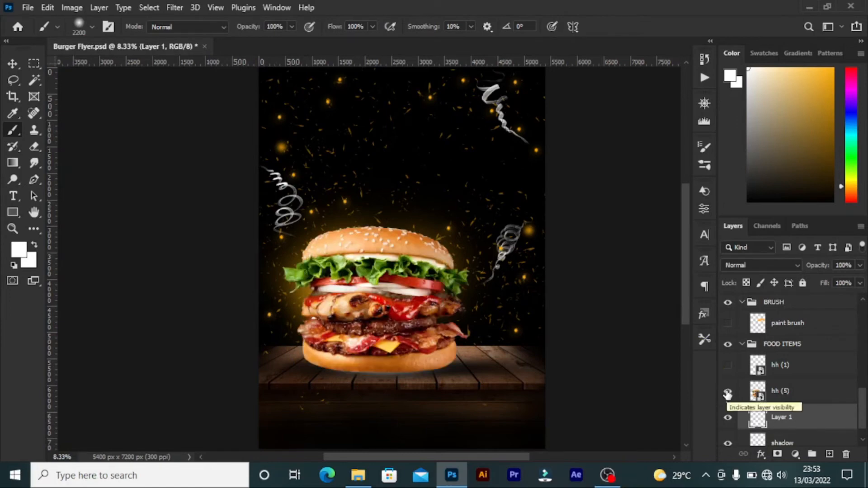
left_click(728, 391)
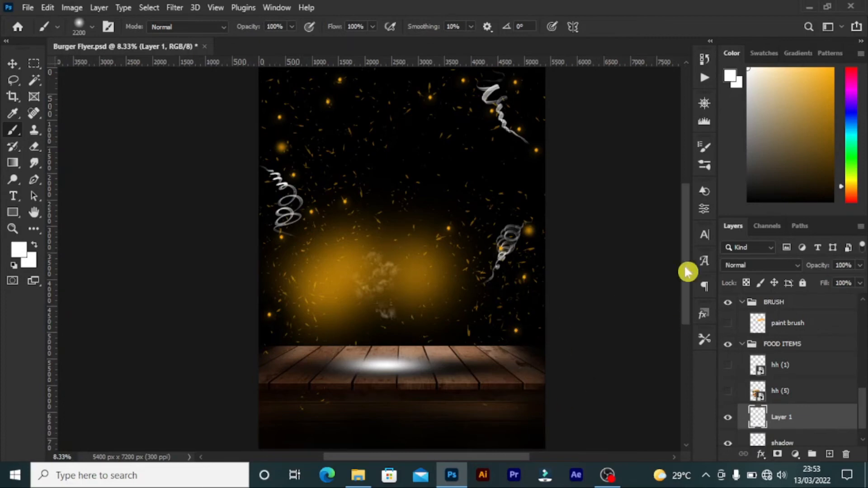
left_click(846, 454)
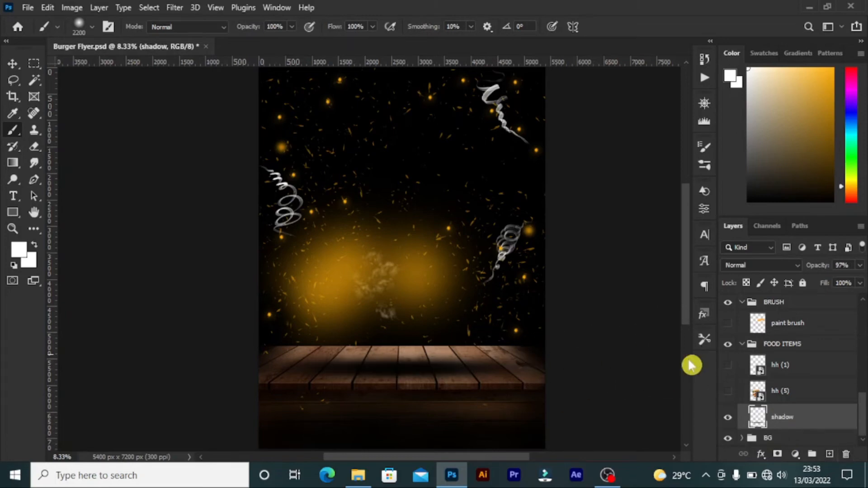
left_click(728, 392)
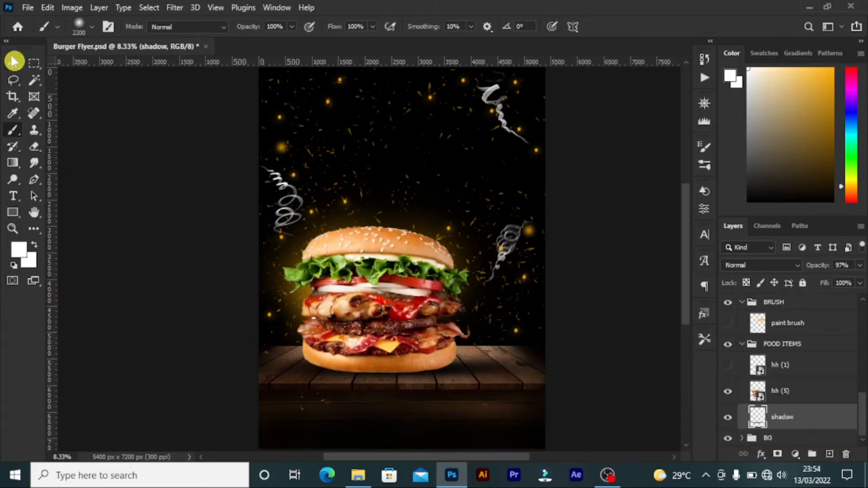
left_click(13, 64)
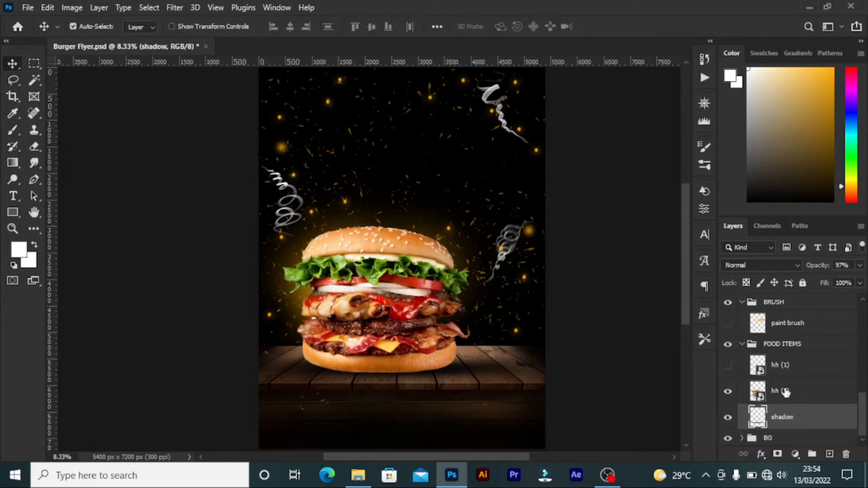
Show the hh (1) fries layer beside the burger and compare the scene with both food layers hidden and shown
left_click(728, 367)
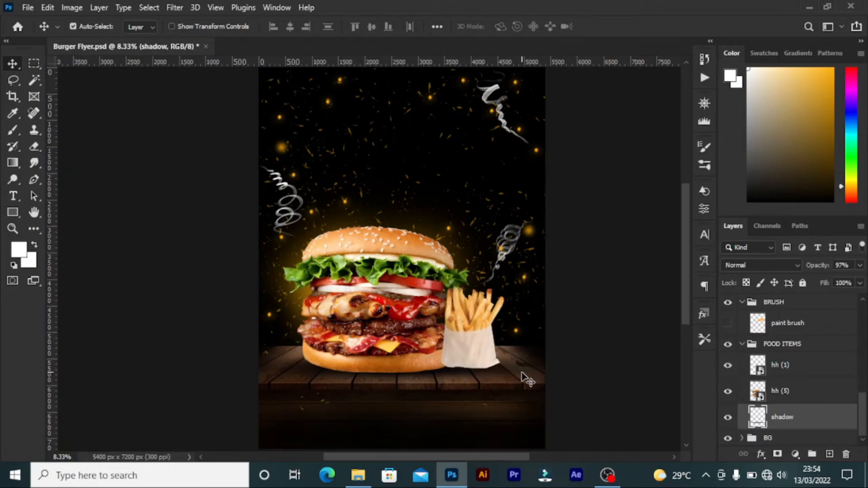
left_click(728, 391)
left_click(727, 365)
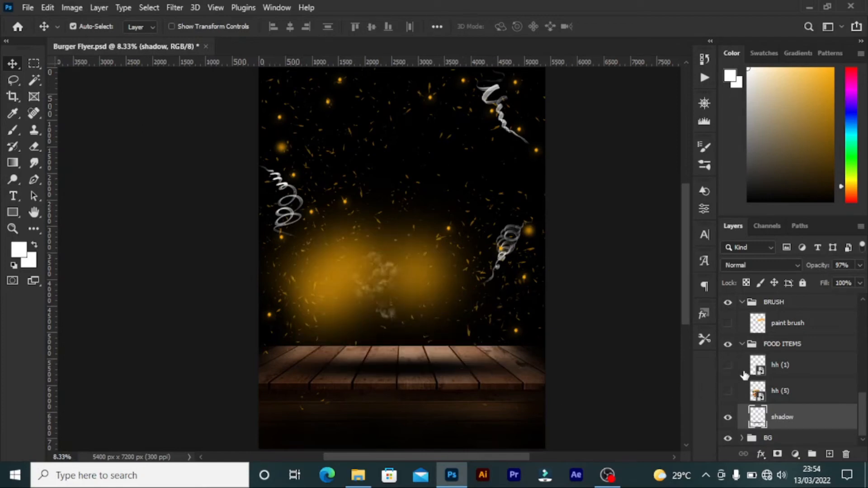
left_click(728, 366)
left_click(727, 390)
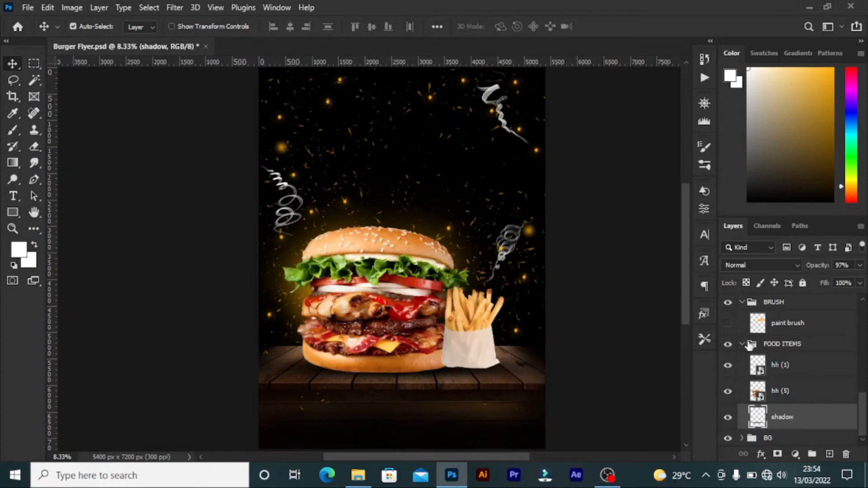
Show the orange paint brush layer in the BRUSH group and collapse the FOOD ITEMS and BRUSH groups
left_click(741, 345)
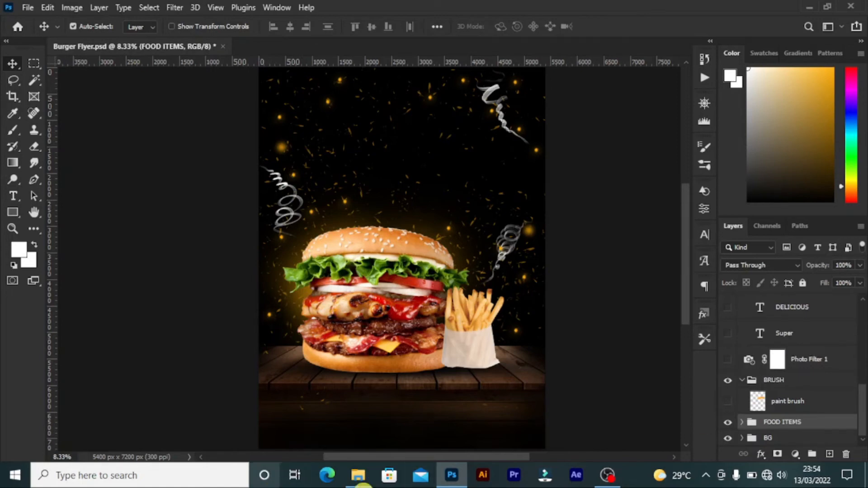
left_click(789, 404)
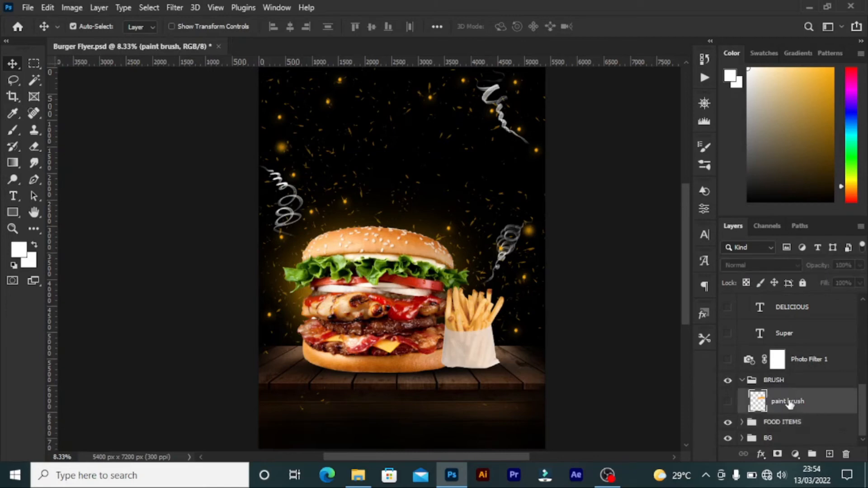
left_click(728, 402)
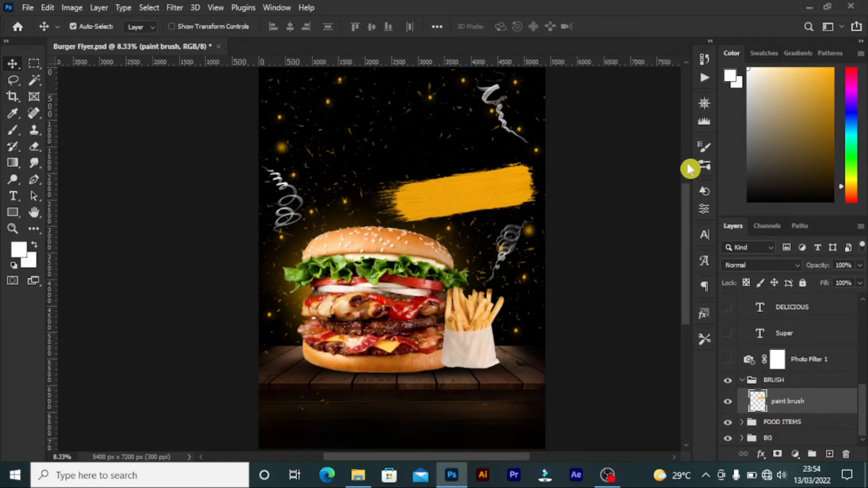
left_click(742, 381)
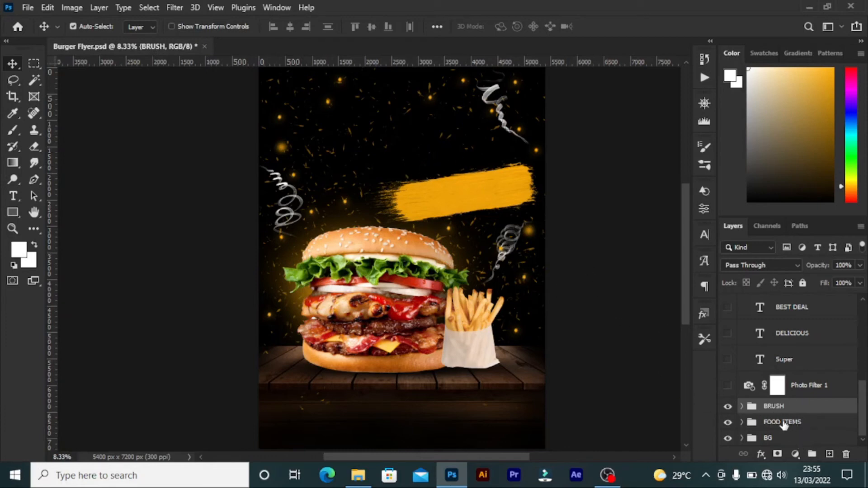
Add a Photo Filter adjustment layer above the BRUSH group using Warming Filter (85) at 49% density
left_click(795, 455)
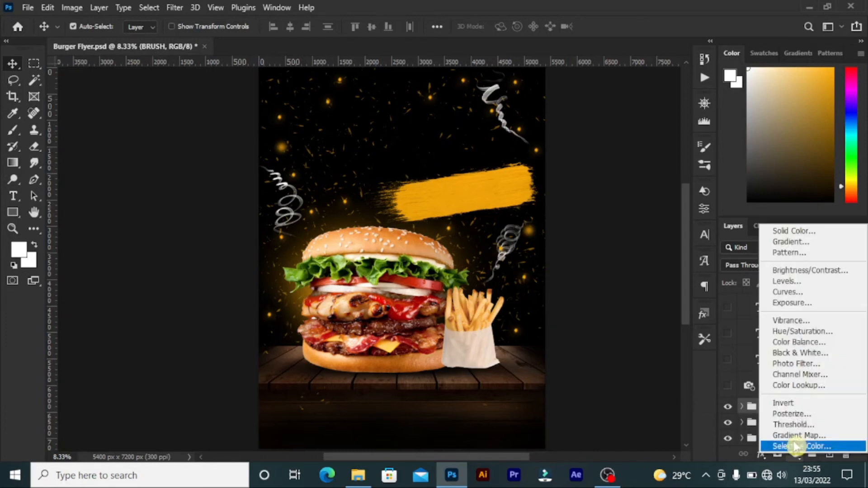
left_click(821, 363)
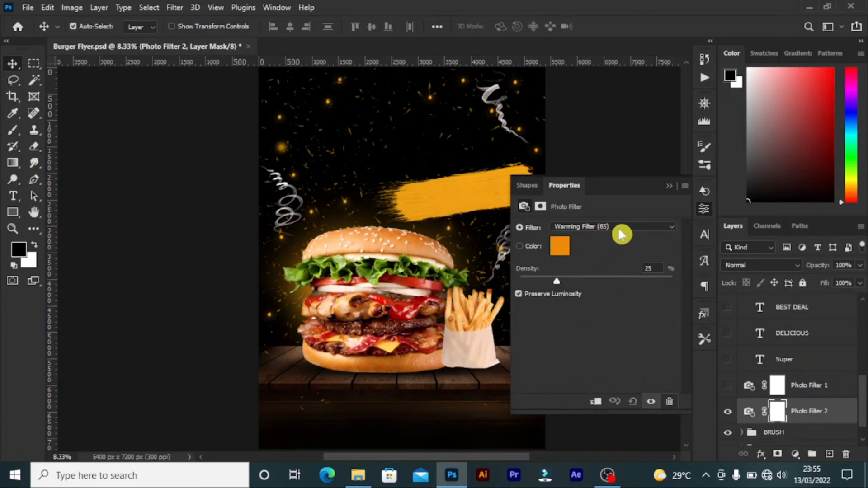
left_click(621, 231)
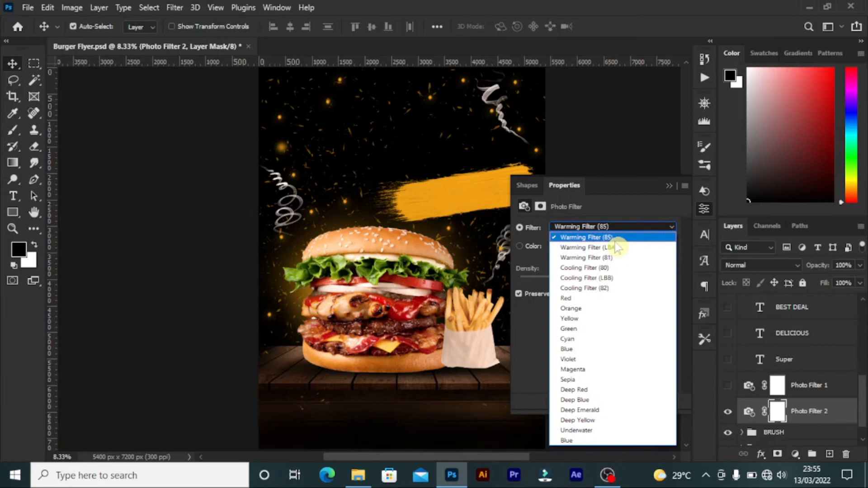
left_click(639, 206)
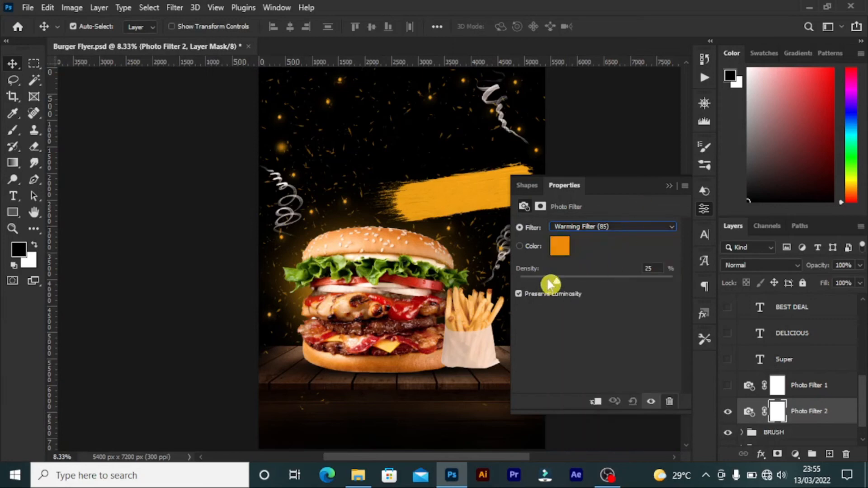
left_click_drag(563, 284, 595, 282)
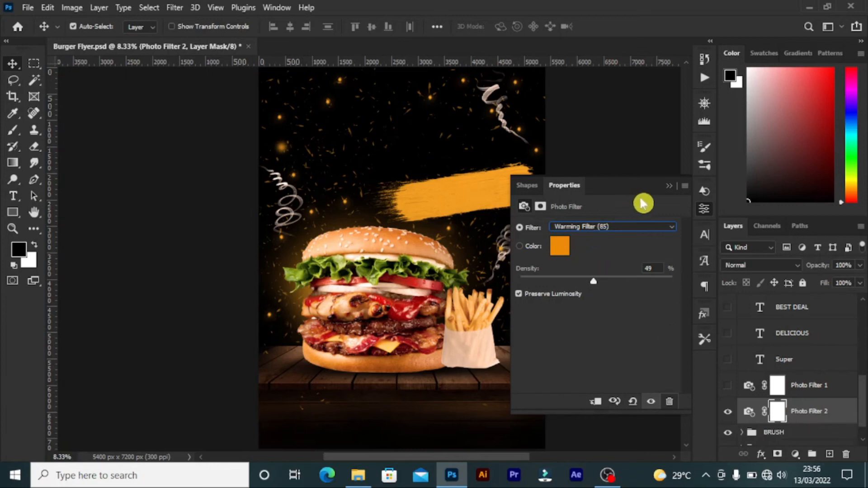
left_click(669, 186)
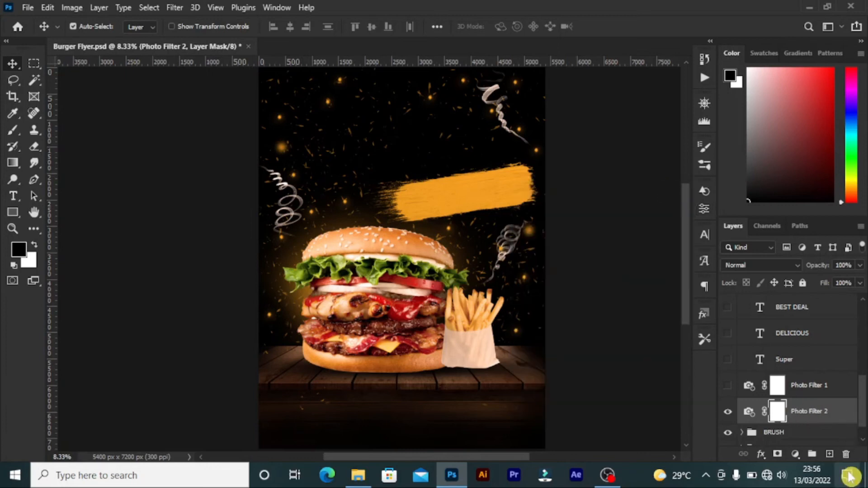
Delete the newly added photo filter adjustment, and show and select the existing Photo Filter 1 layer instead
left_click(846, 453)
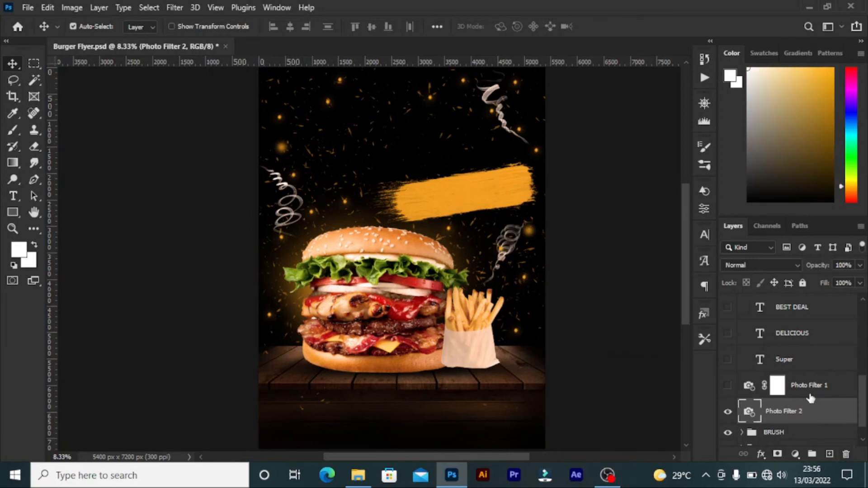
left_click(728, 386)
left_click(845, 454)
left_click(813, 387)
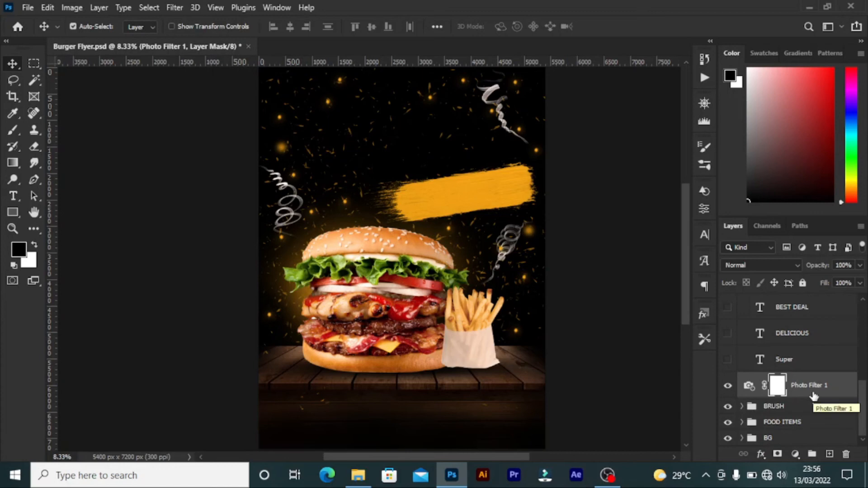
left_click(719, 386)
Show the Super, DELICIOUS, BEST DEAL and Burgers text layers and collapse the TEXT 1 group
scroll(787, 358, "up", 2)
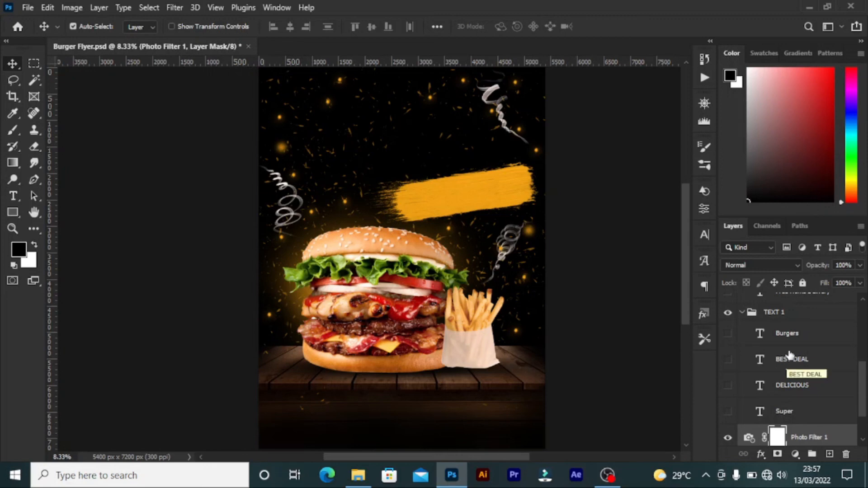
left_click(729, 413)
left_click(728, 386)
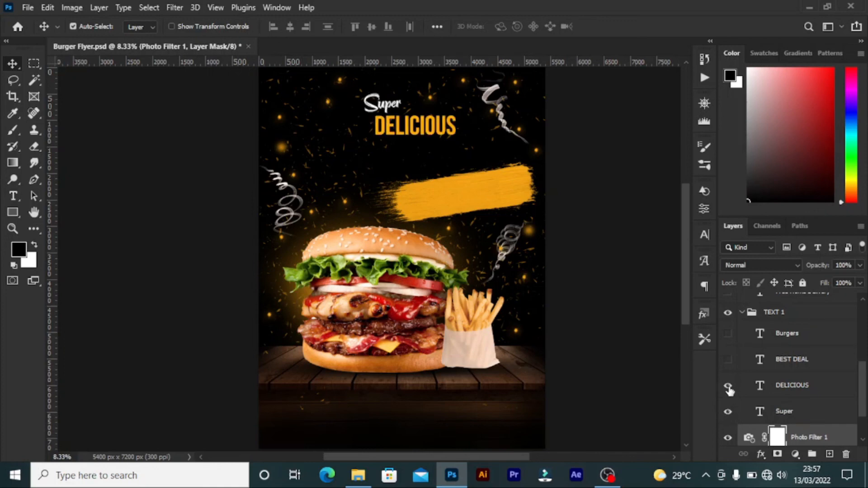
left_click(728, 360)
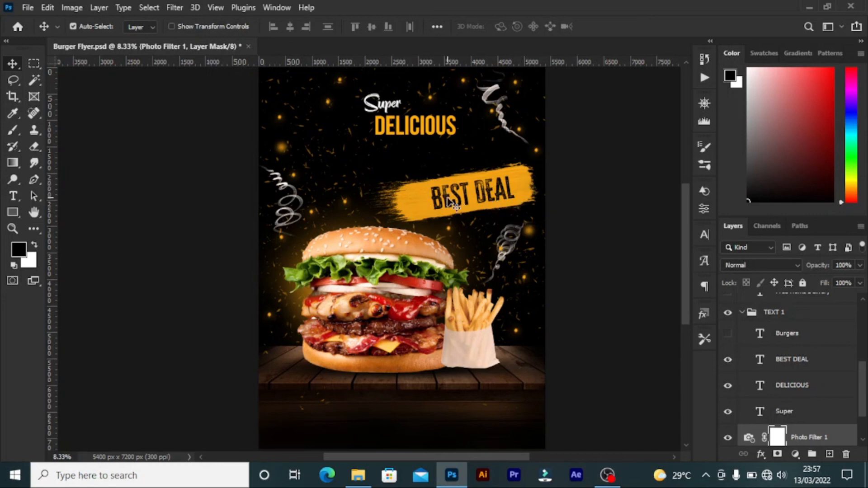
left_click(728, 334)
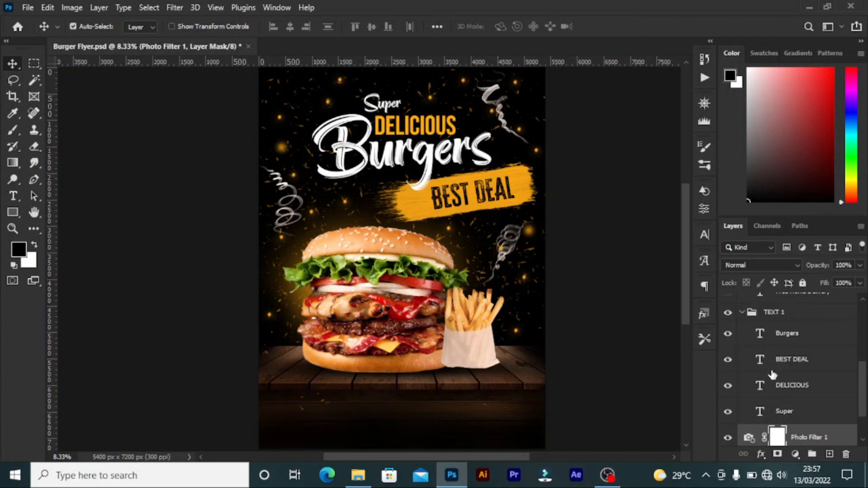
left_click(742, 313)
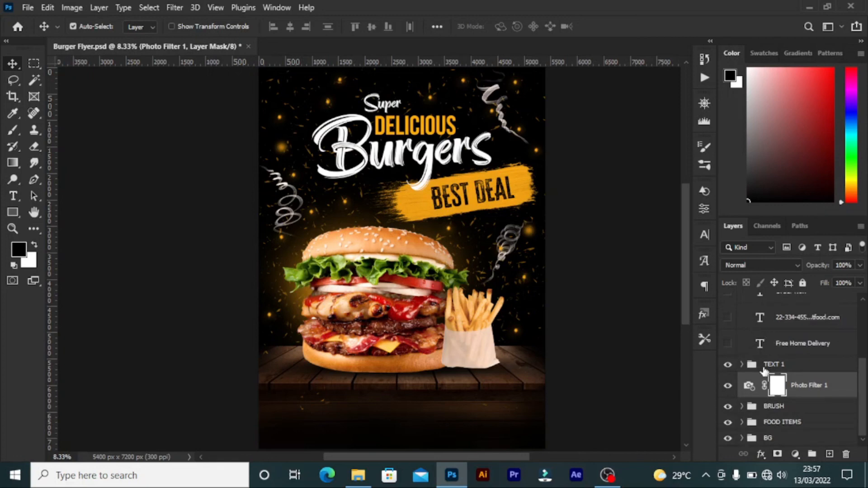
Show the Free Home Delivery, phone and website, Order Now, Fastfood and PRESENTS text layers in the TEXT 2 group
scroll(774, 358, "up", 1)
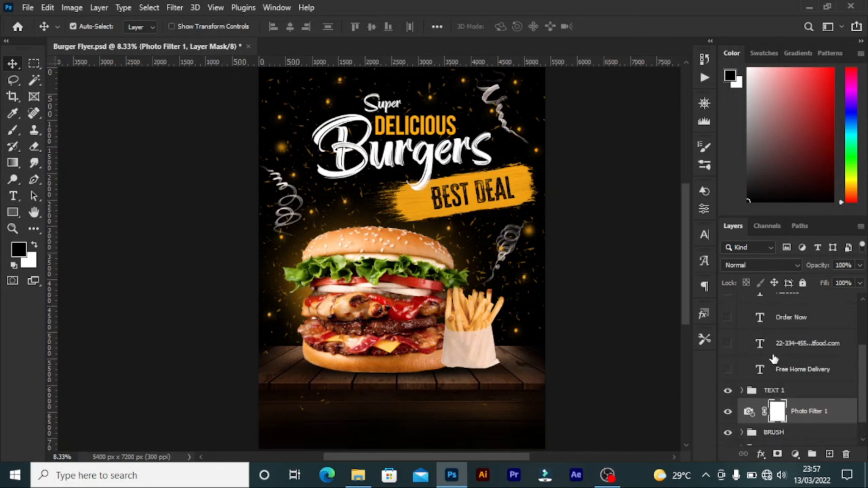
scroll(774, 359, "up", 2)
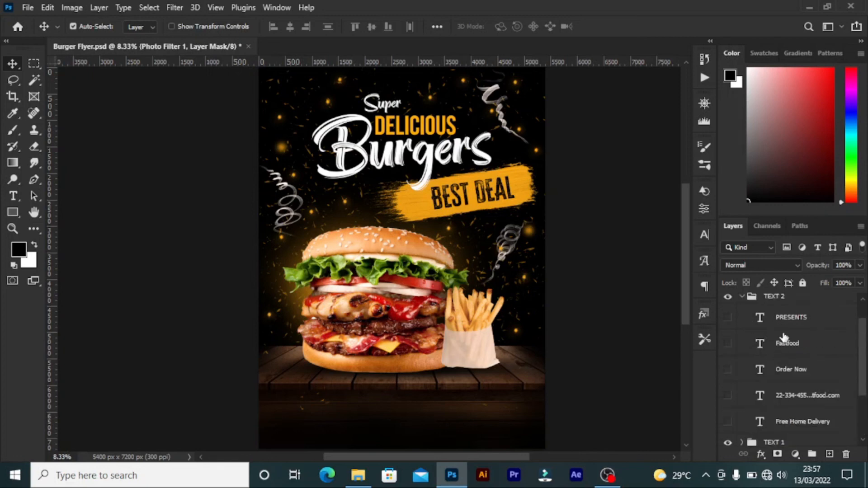
left_click(728, 423)
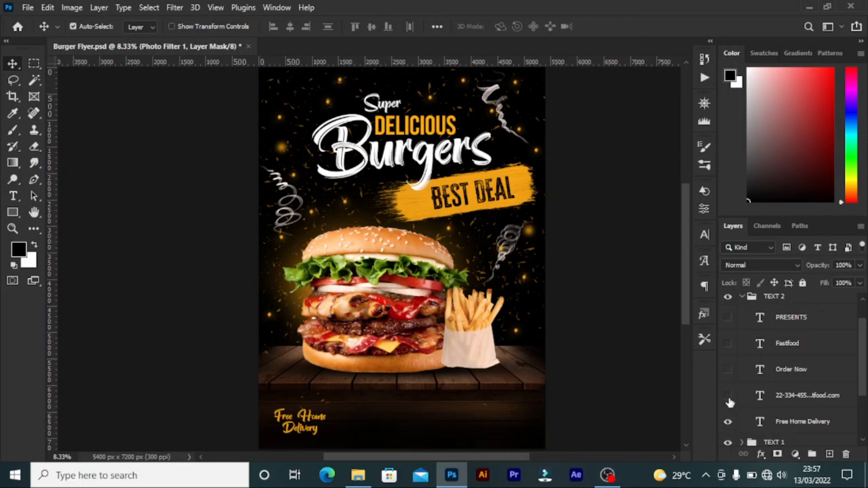
left_click(728, 397)
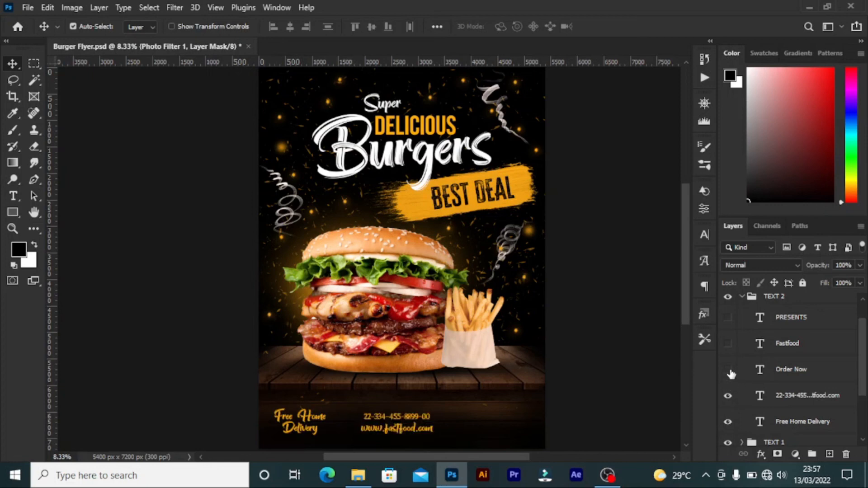
left_click(728, 370)
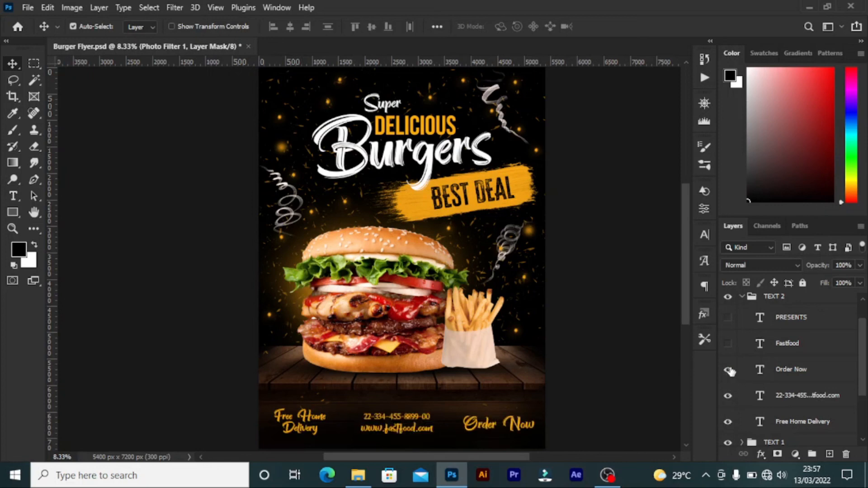
left_click(727, 344)
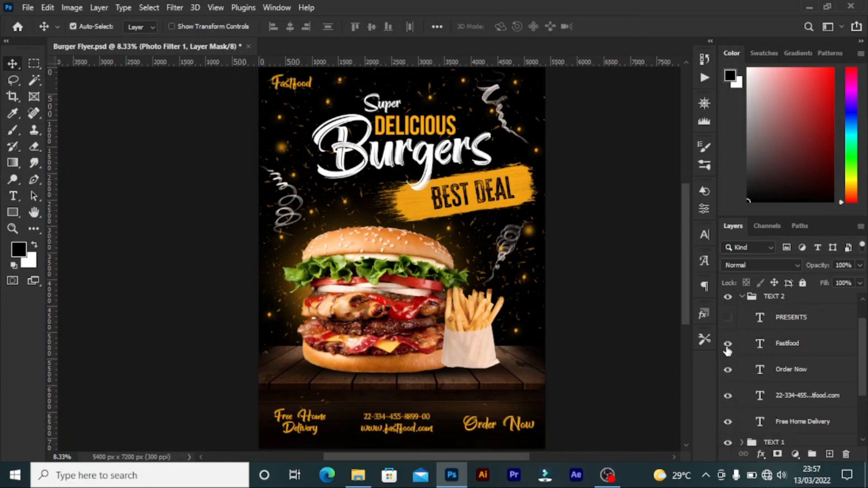
left_click(728, 318)
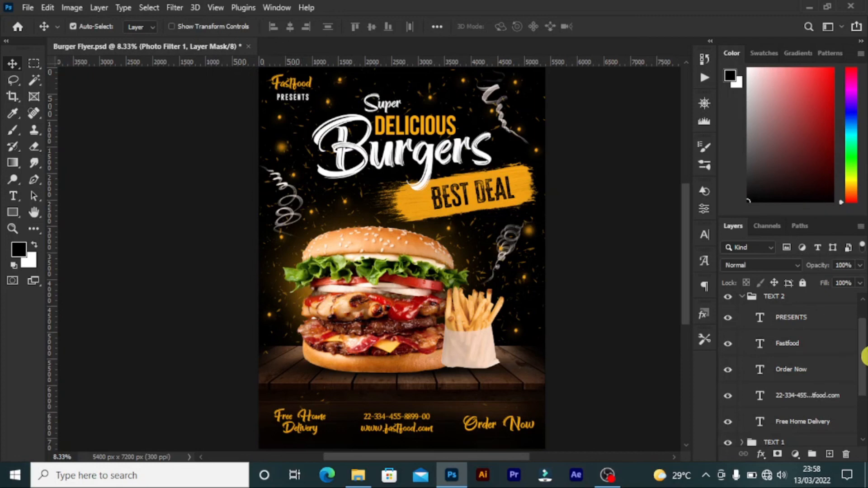
scroll(867, 356, "up", 2)
scroll(867, 357, "down", 1)
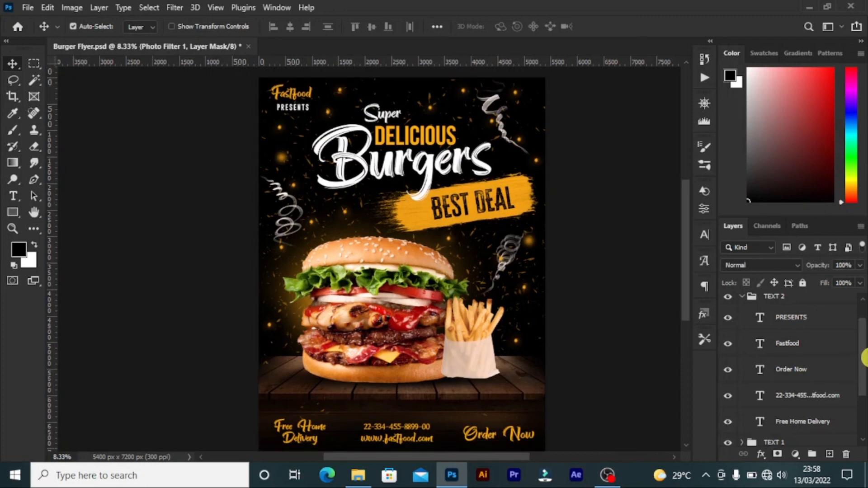
scroll(865, 359, "down", 1)
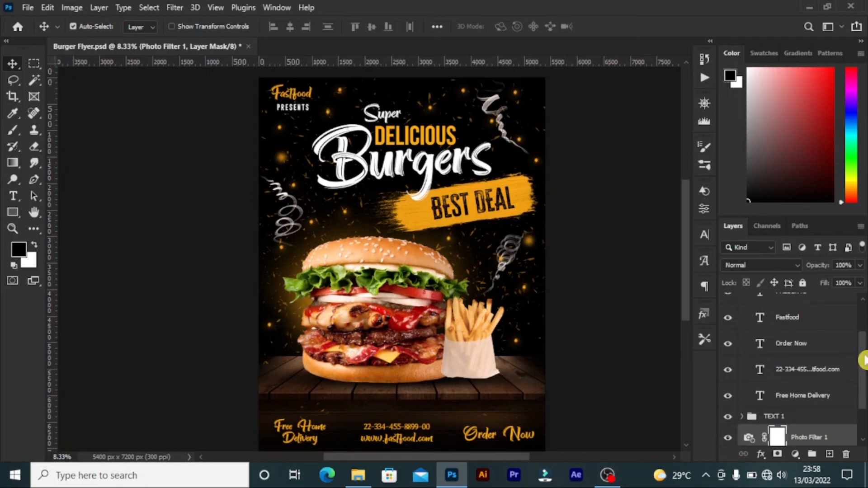
scroll(861, 364, "down", 2)
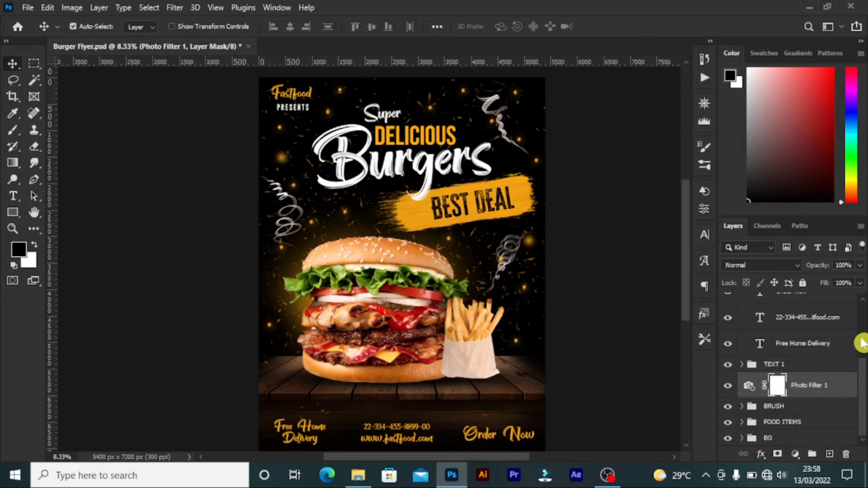
scroll(861, 337, "up", 5)
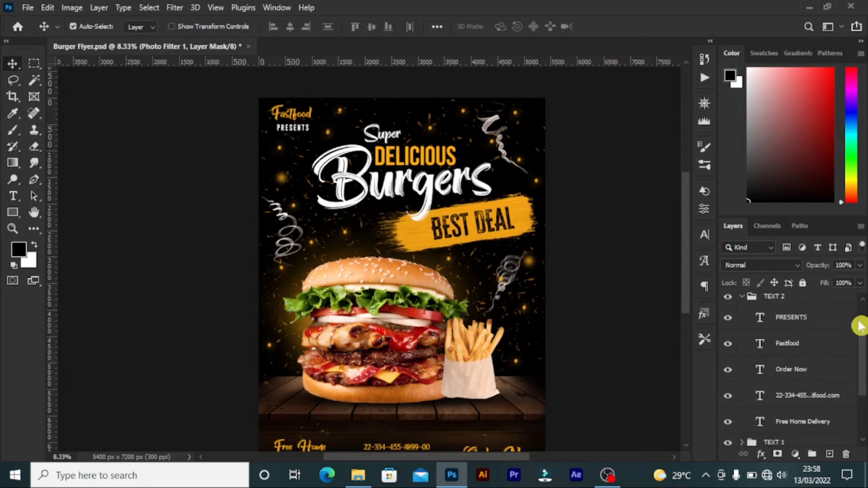